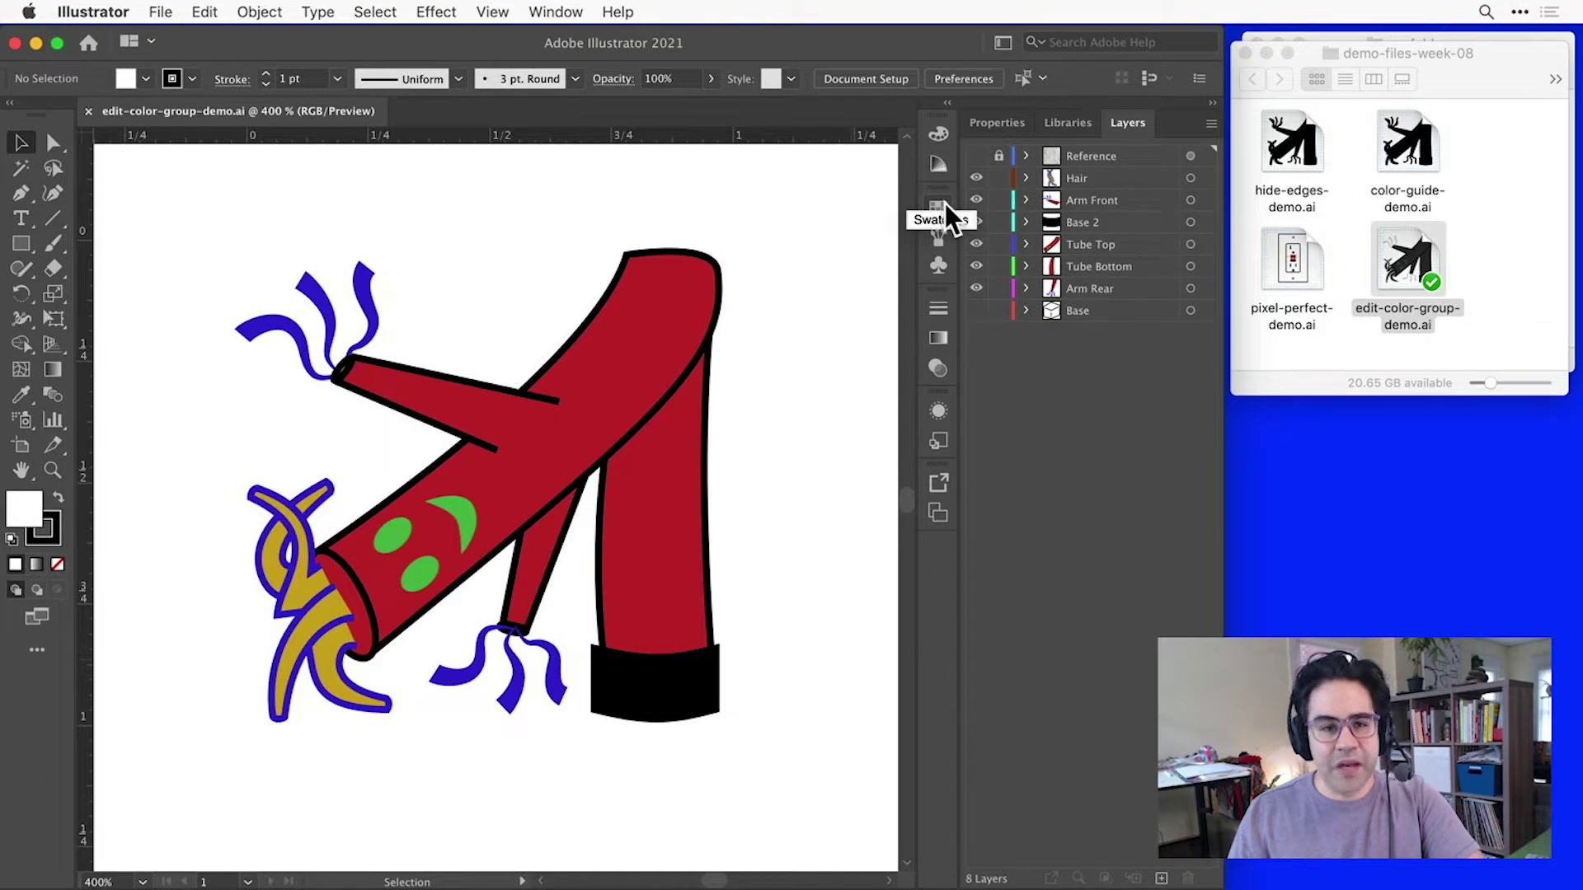
Browse the Grays and lower colour groups in the Swatches panel
left_click(944, 208)
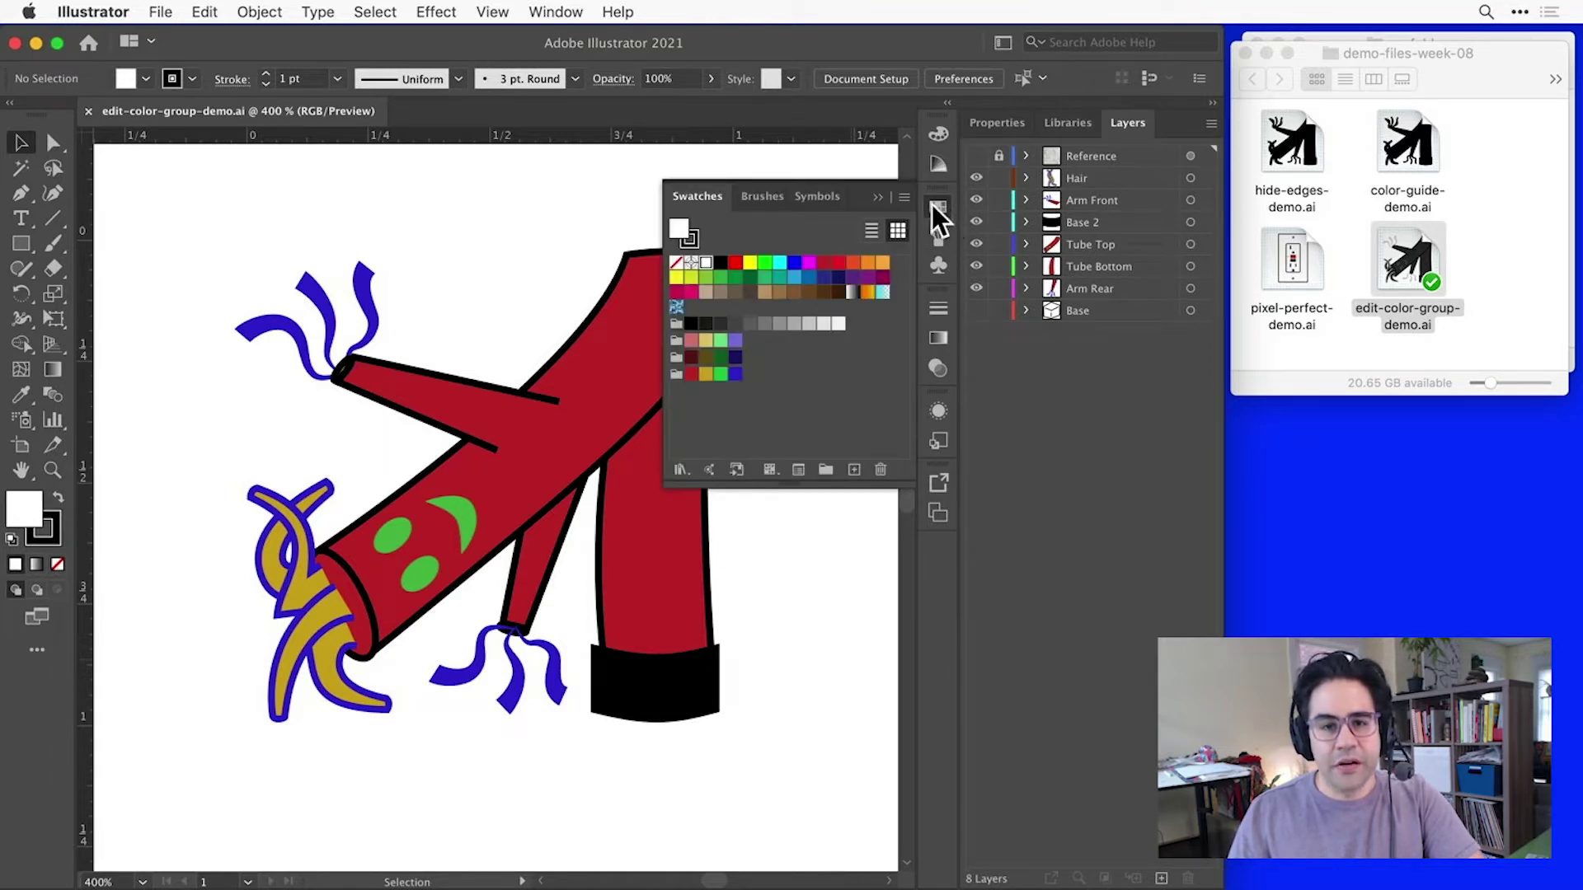
left_click(676, 324)
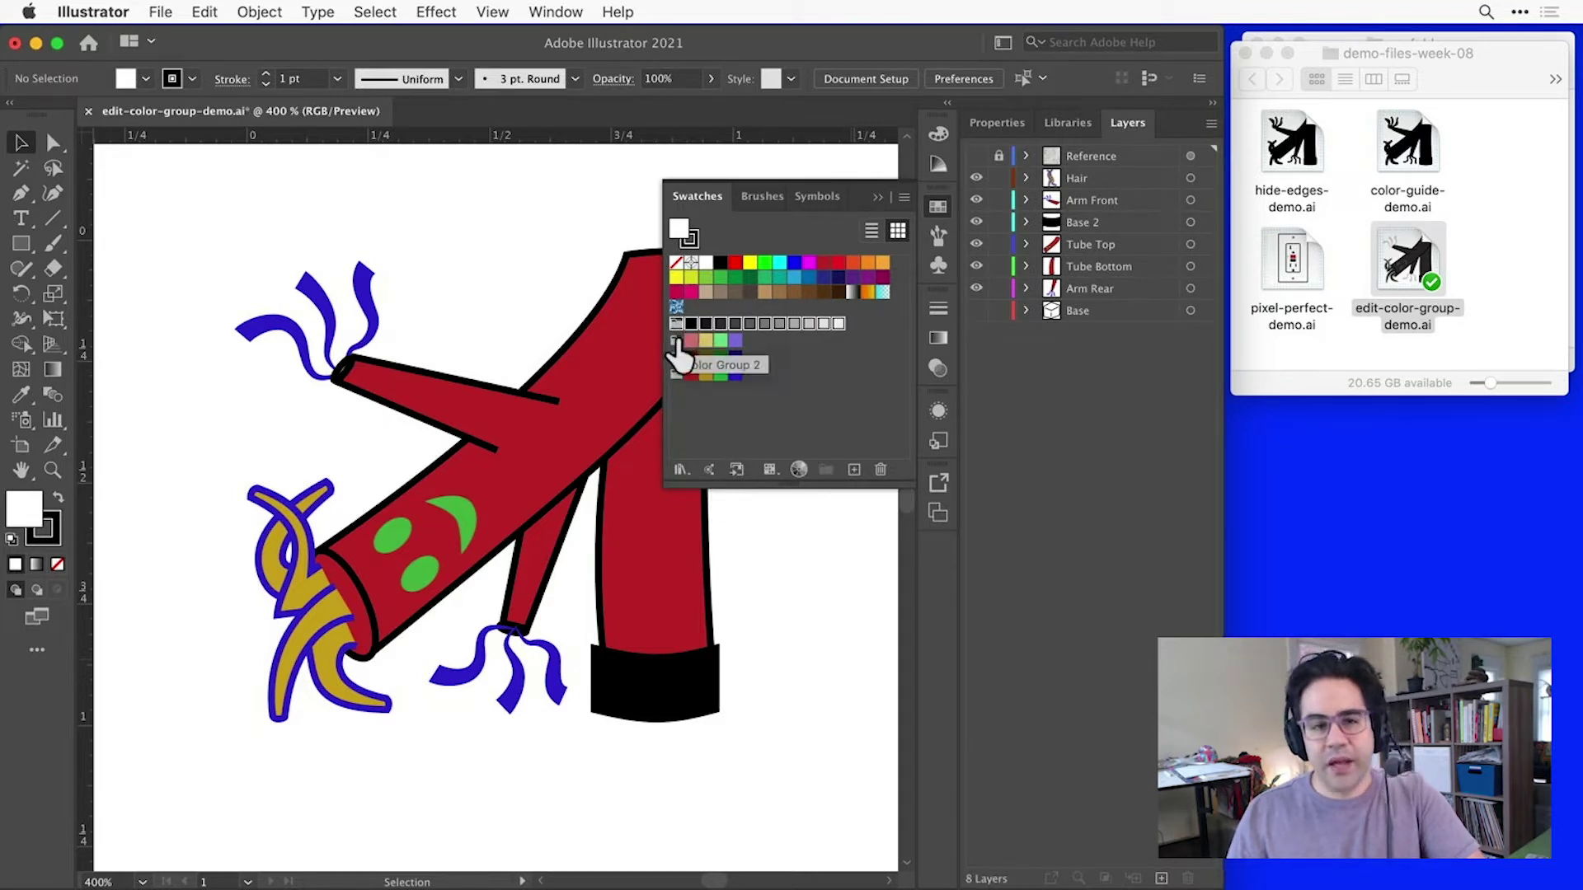
left_click(678, 341)
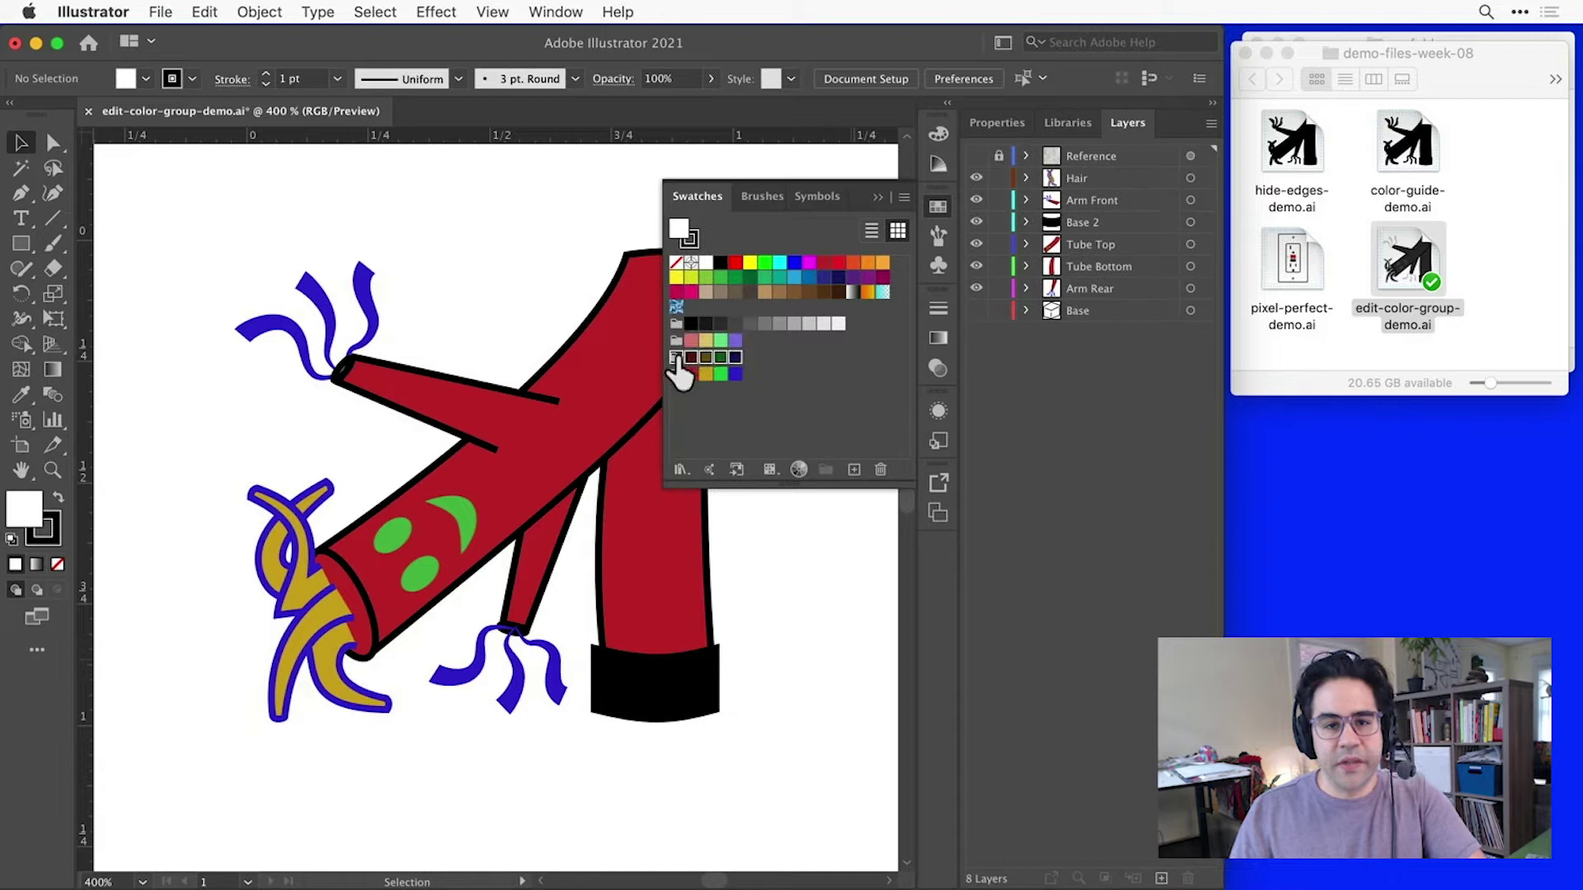
left_click(679, 374)
left_click(679, 401)
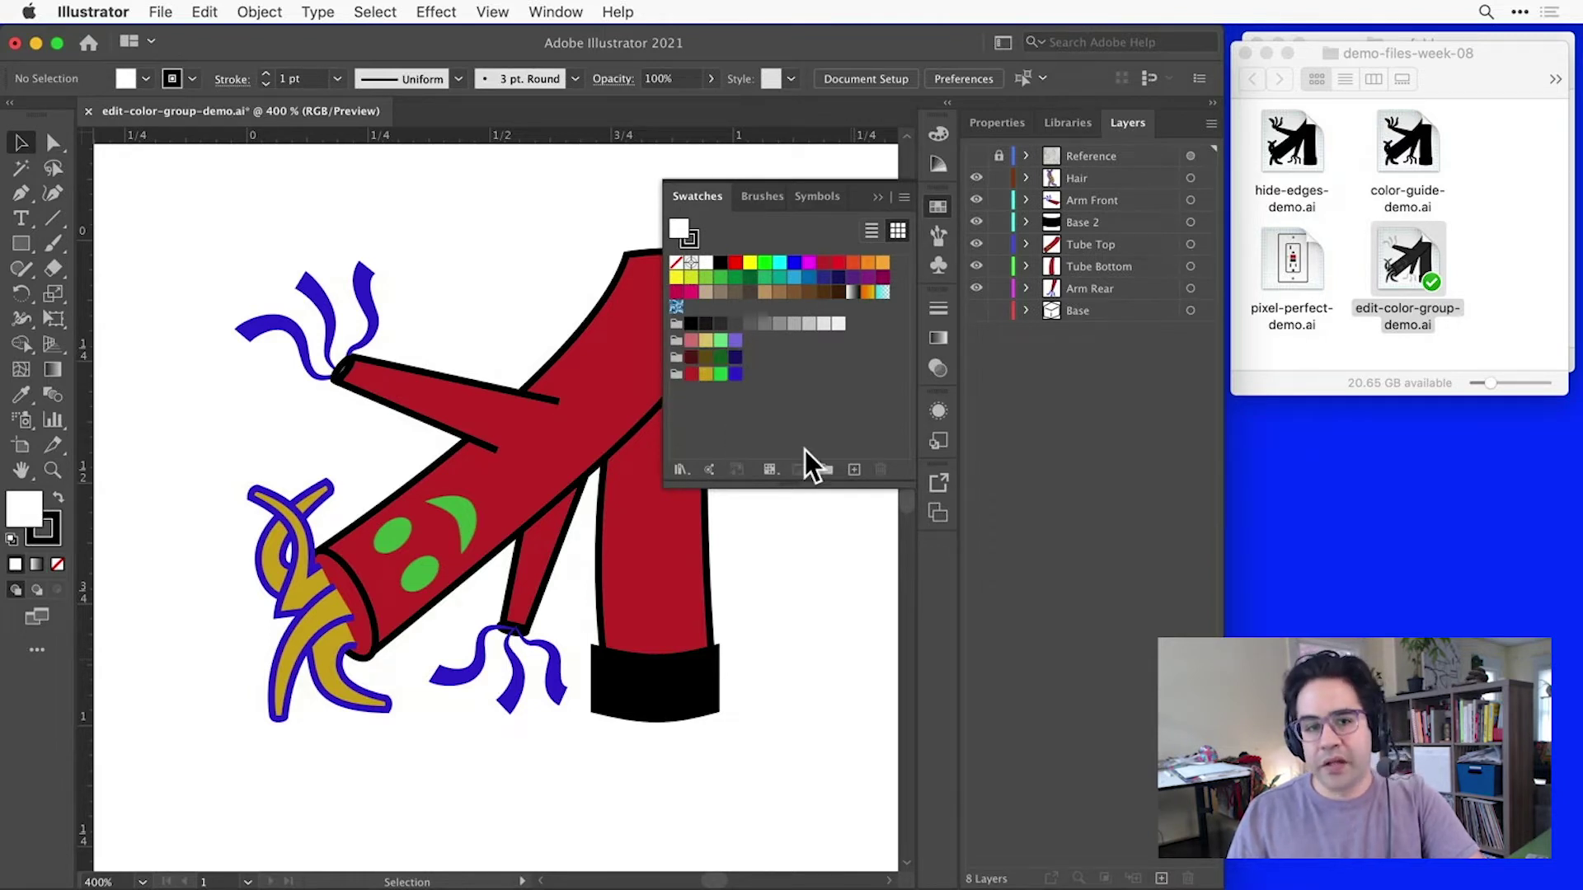
Cancel a new colour group, then select the dark blue swatch from the last group without changing its options
left_click(827, 473)
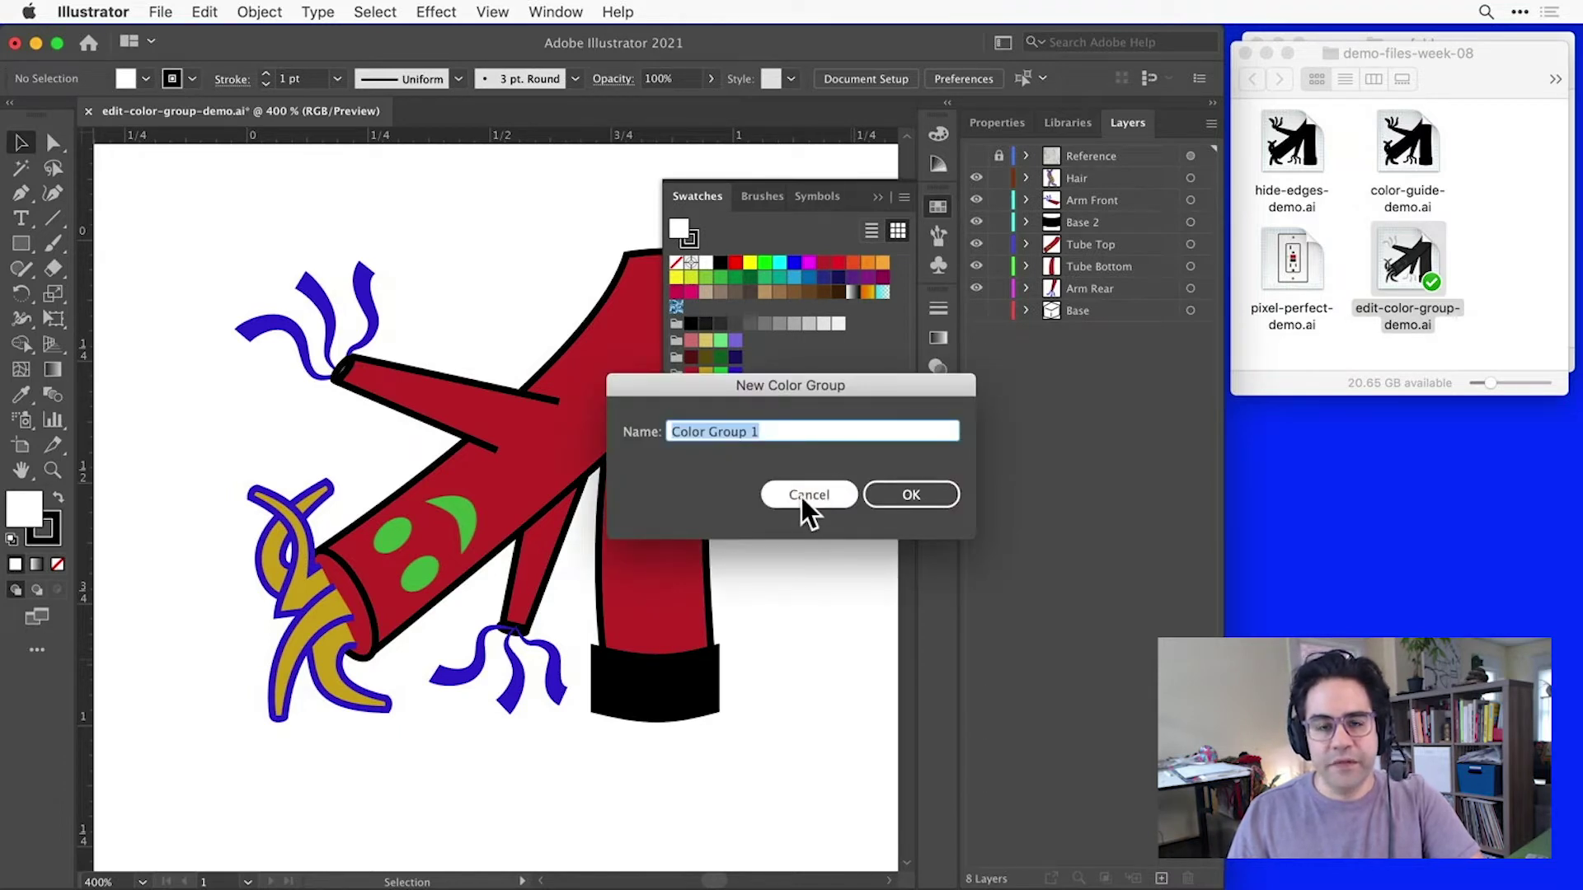
left_click(802, 498)
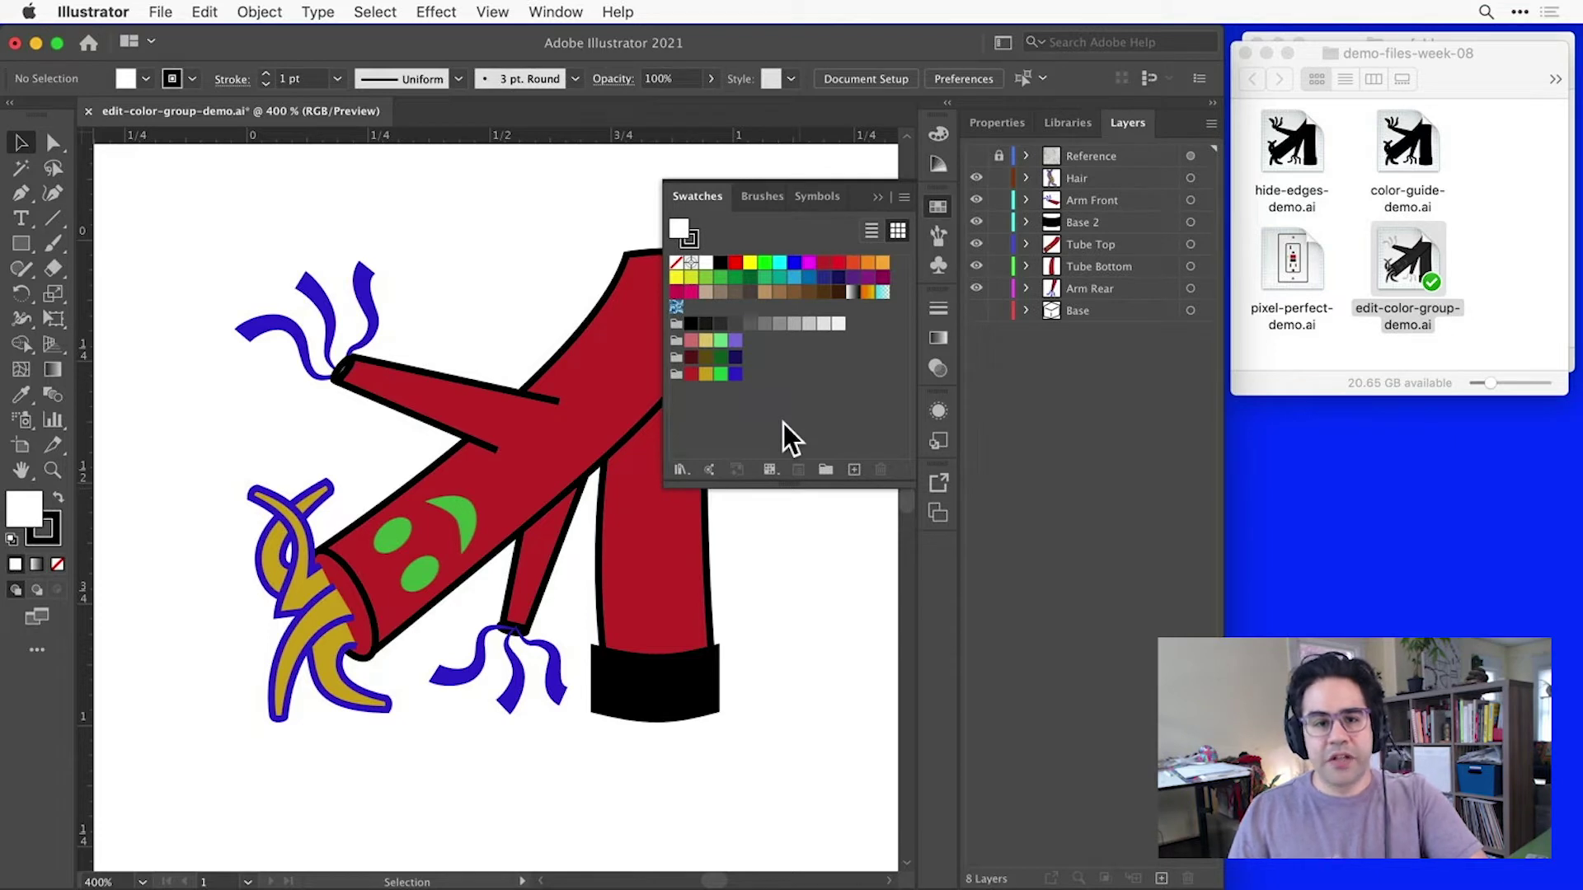
left_click(734, 374)
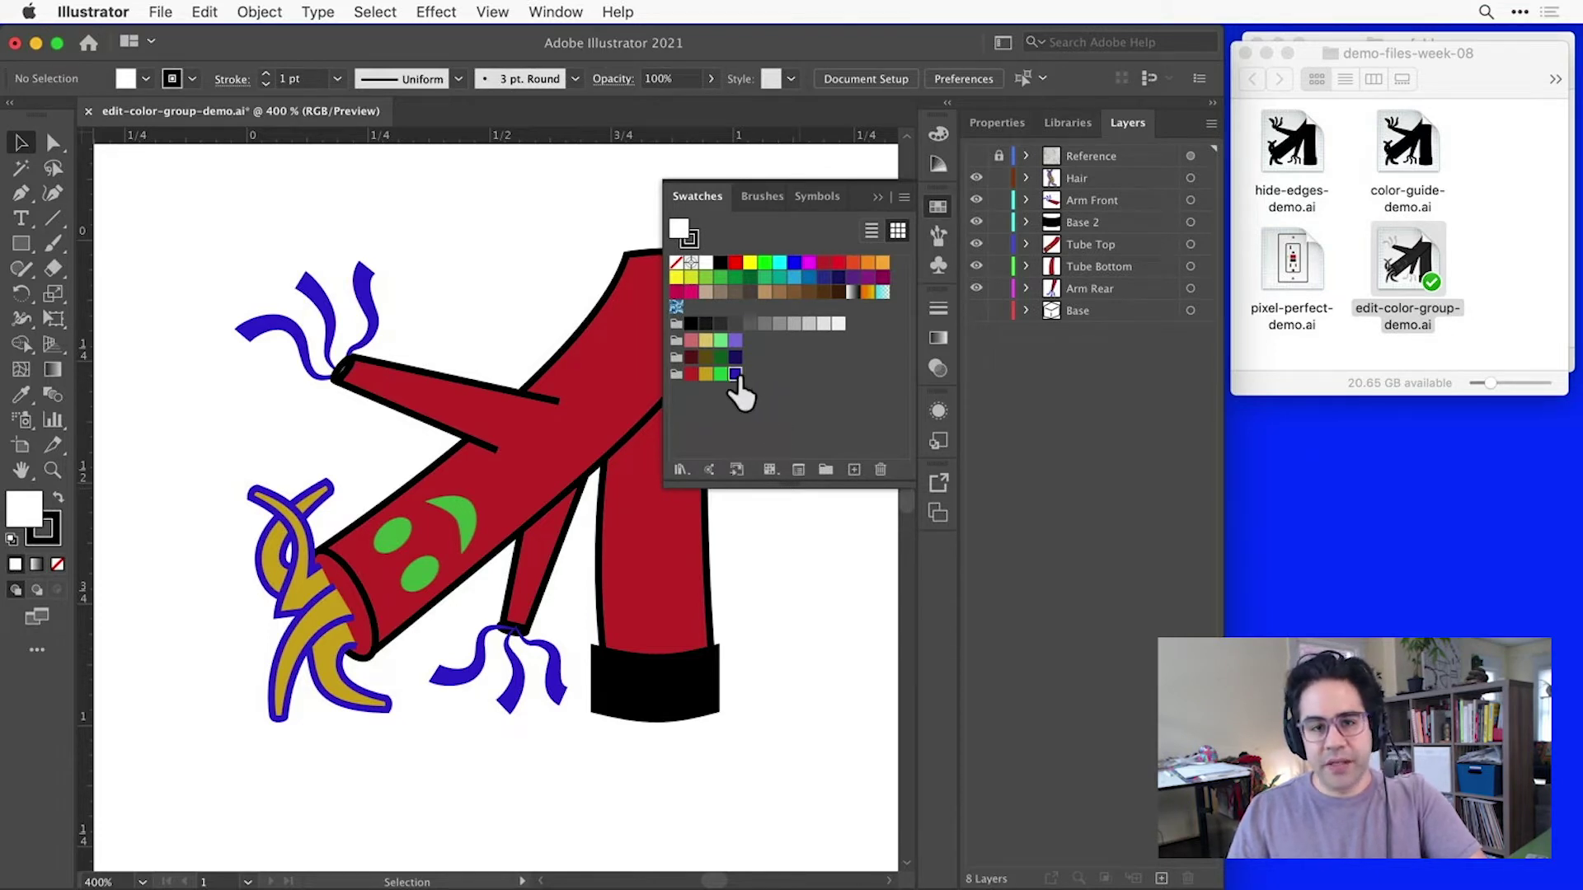
double_click(736, 374)
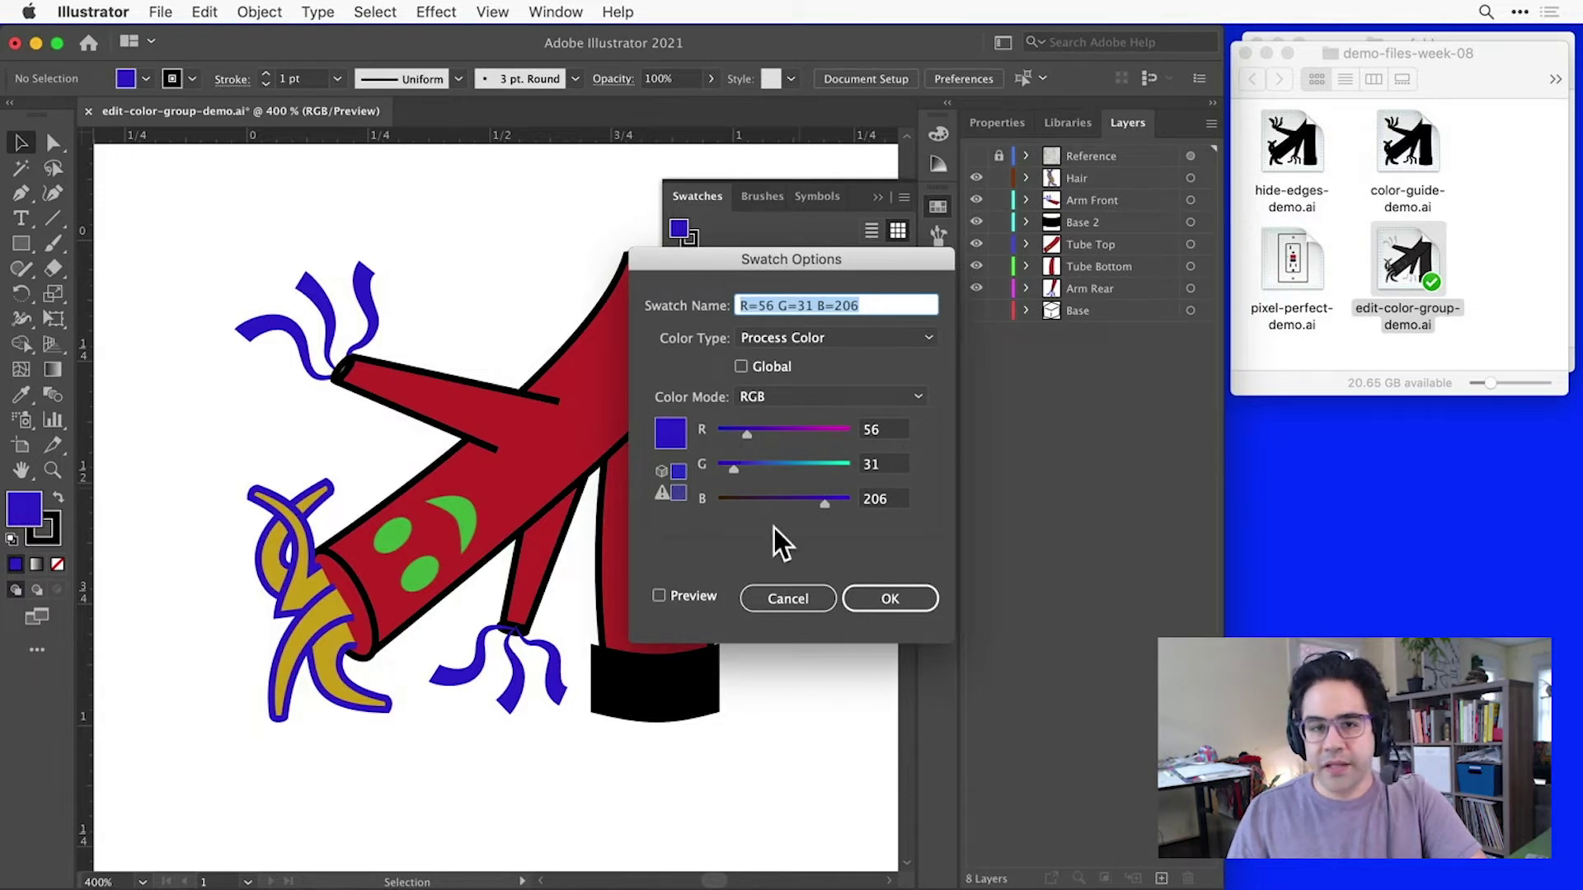
left_click(800, 598)
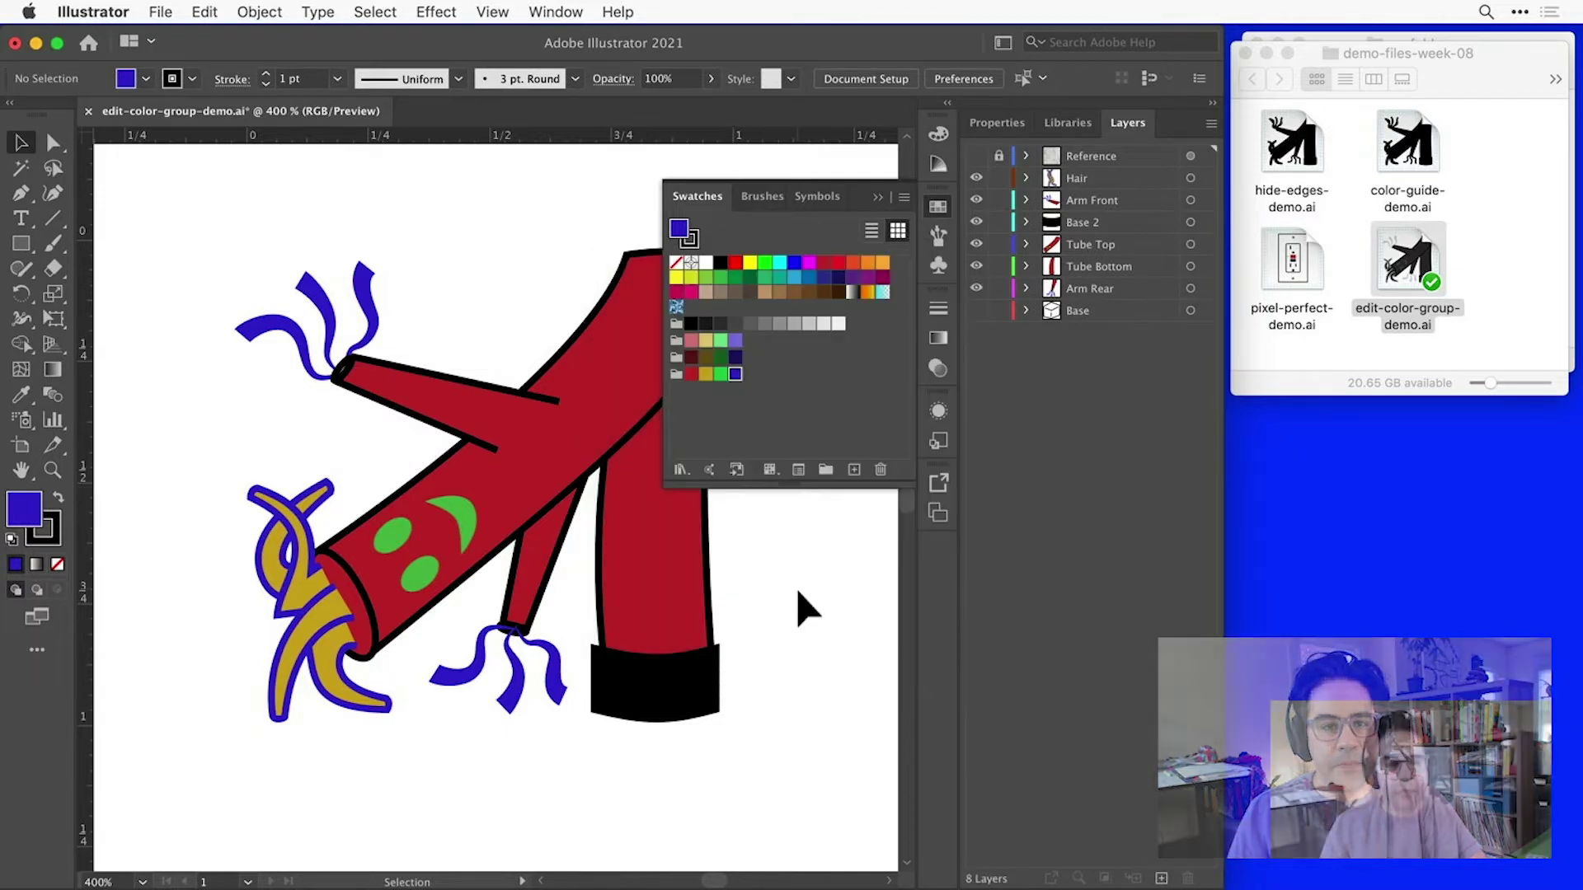
left_click(793, 444)
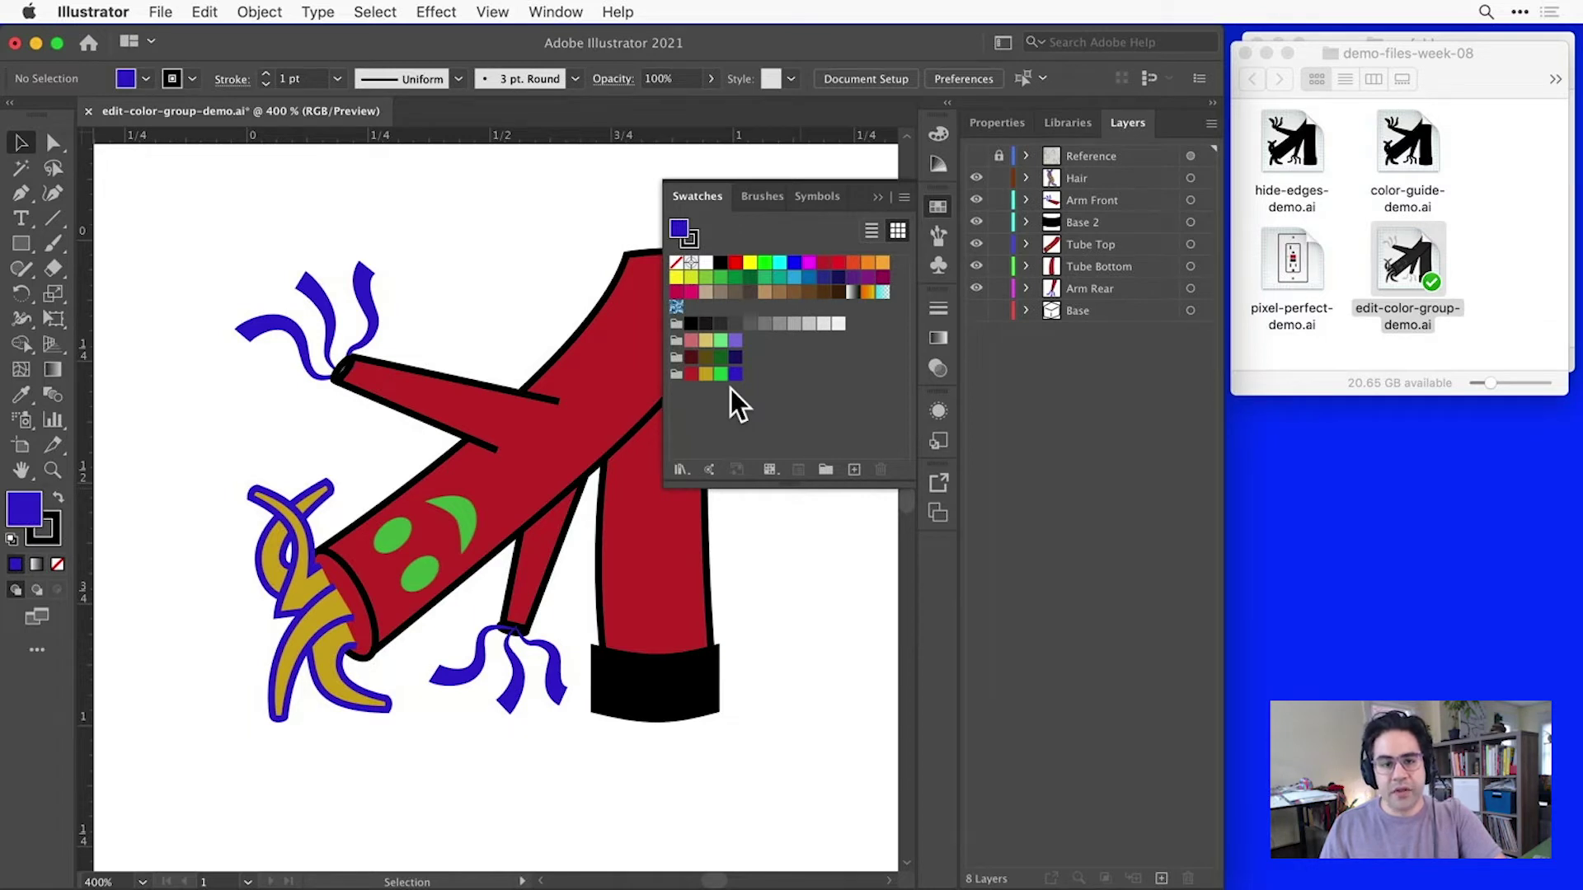
Open the Tertrad group in Edit Colors and check the Harmony Rules list
double_click(675, 375)
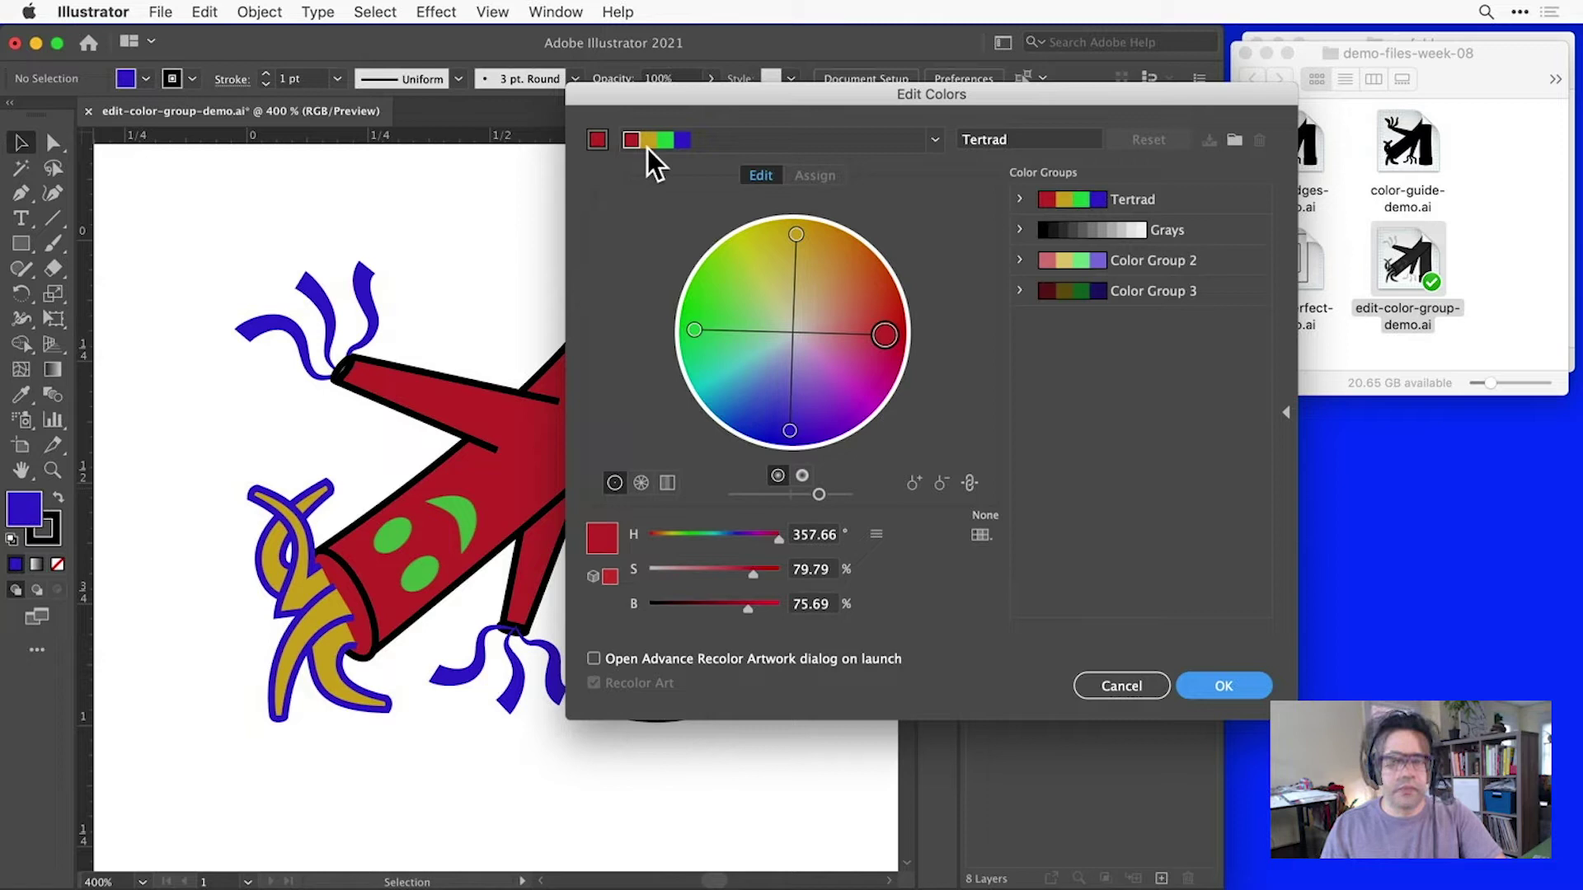
left_click(931, 141)
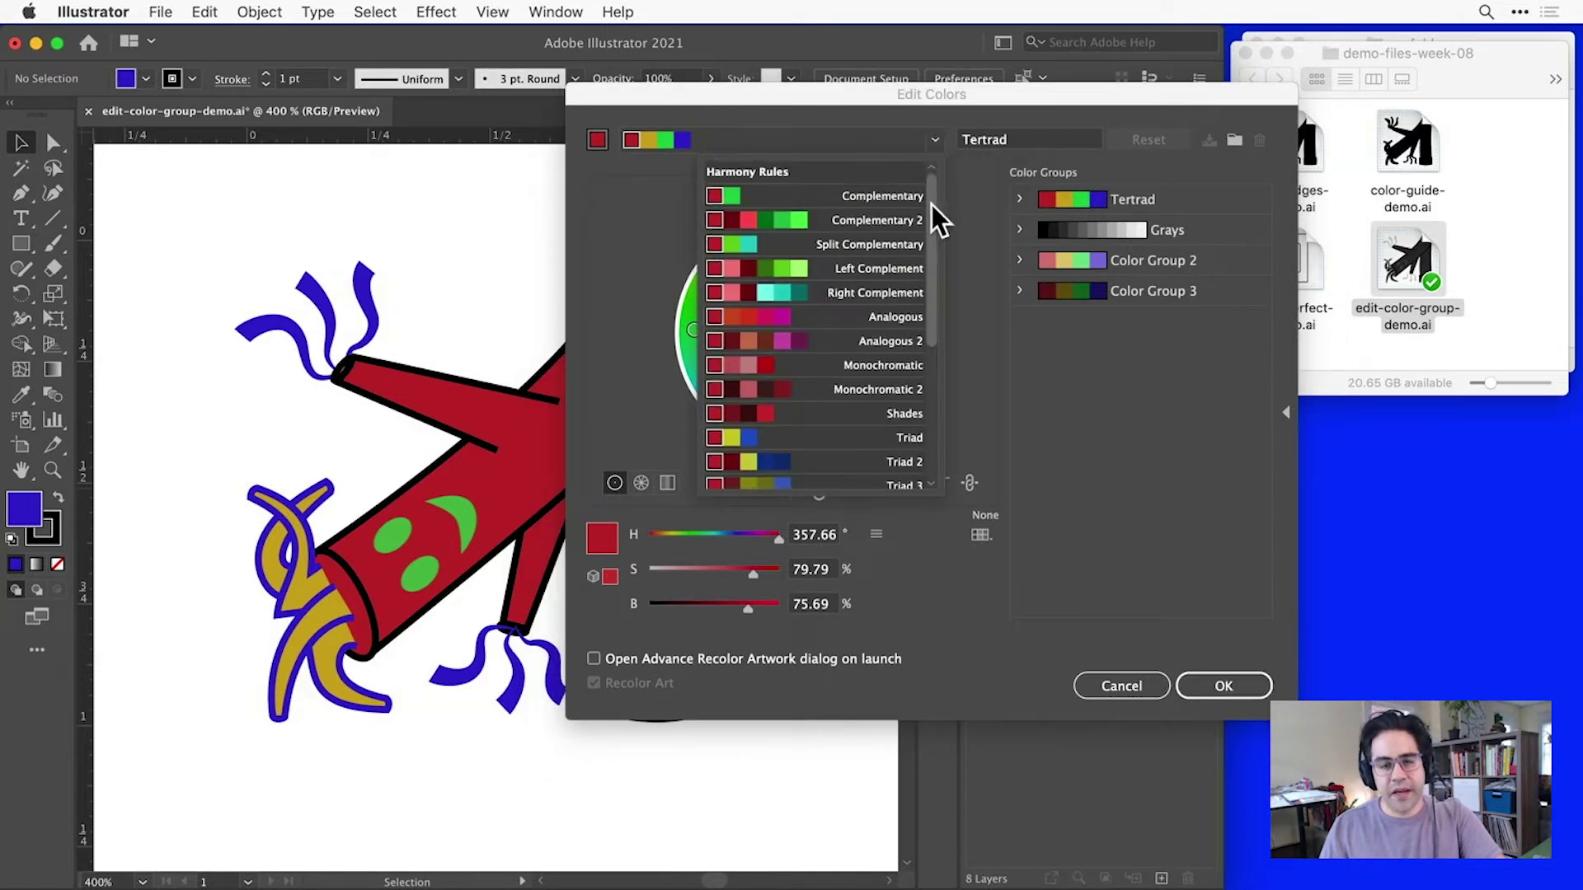
mouse_move(936, 212)
left_mouse_down()
mouse_move(964, 254)
mouse_move(952, 136)
left_mouse_up()
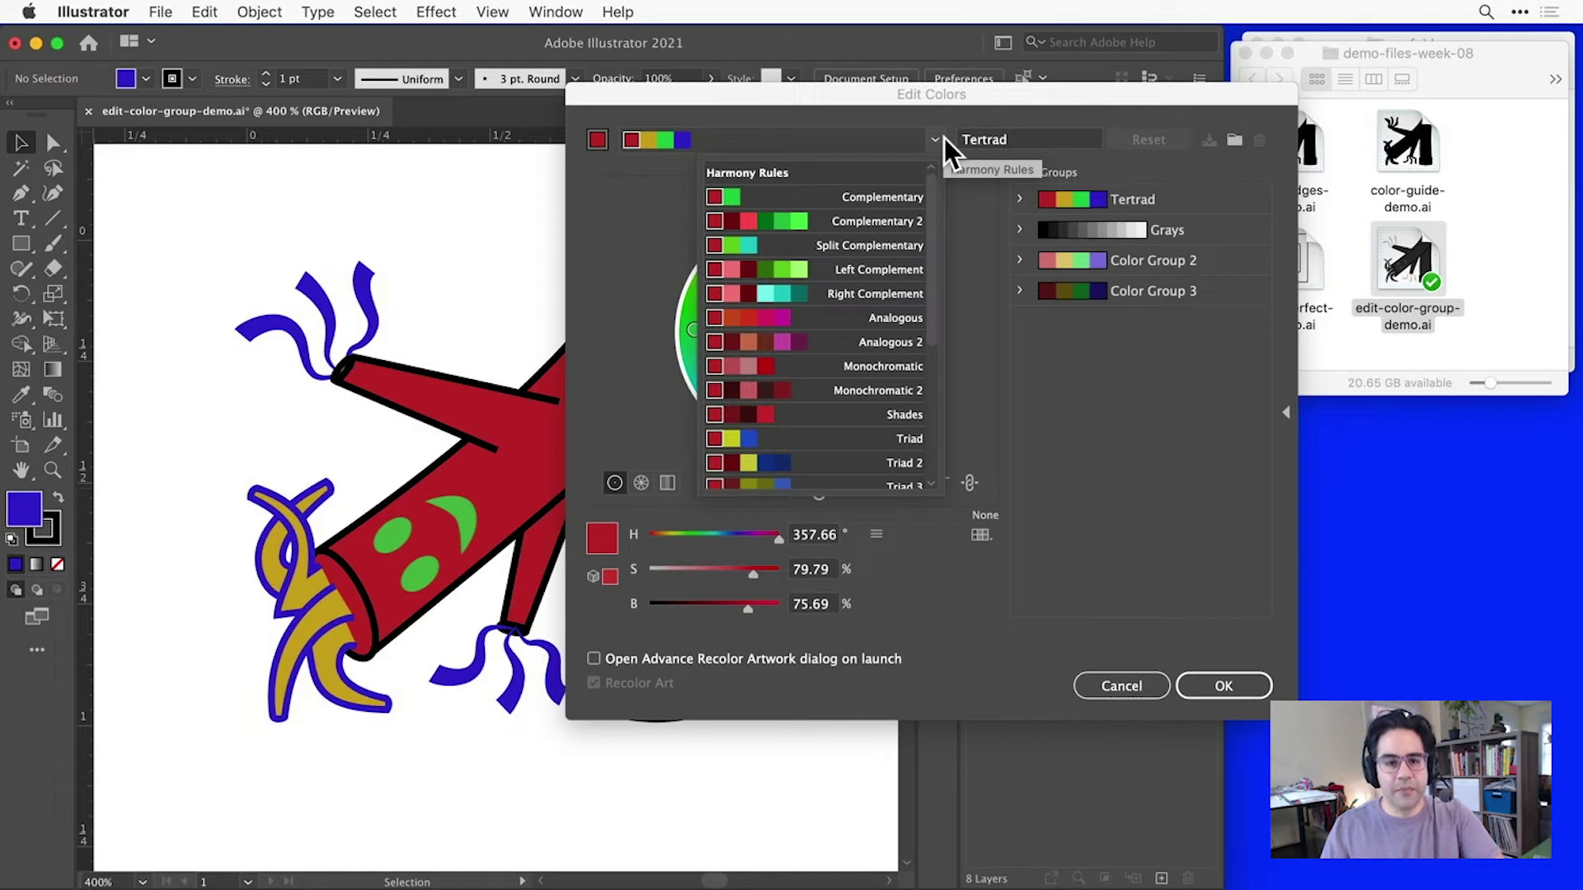
left_click(938, 139)
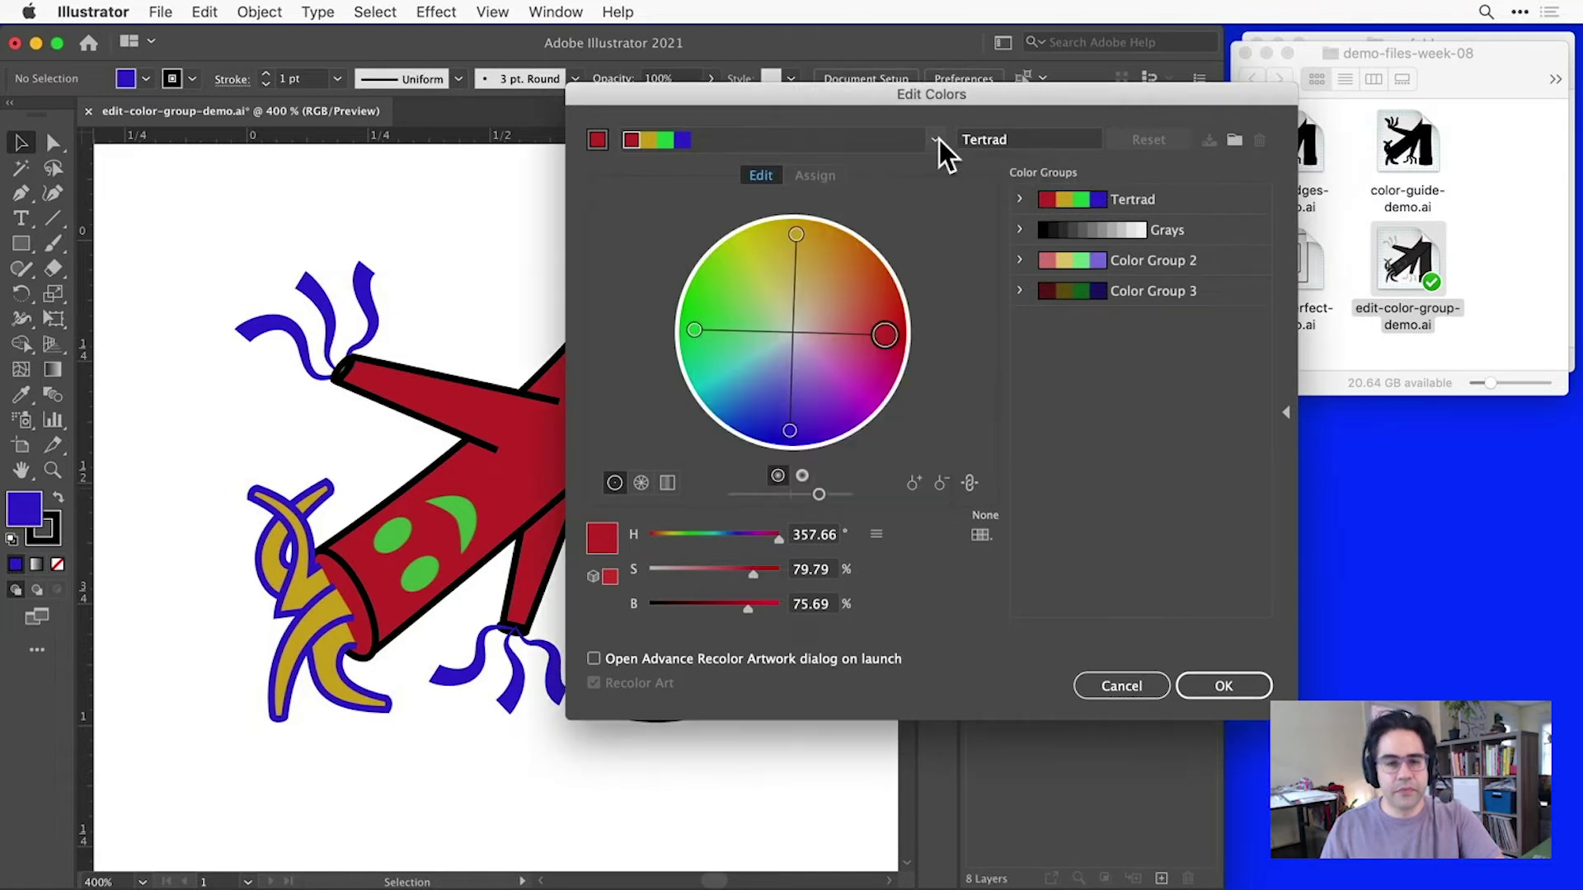
Correct the colour group's name from 'Tertrad' to 'Tetrad'
left_click(981, 141)
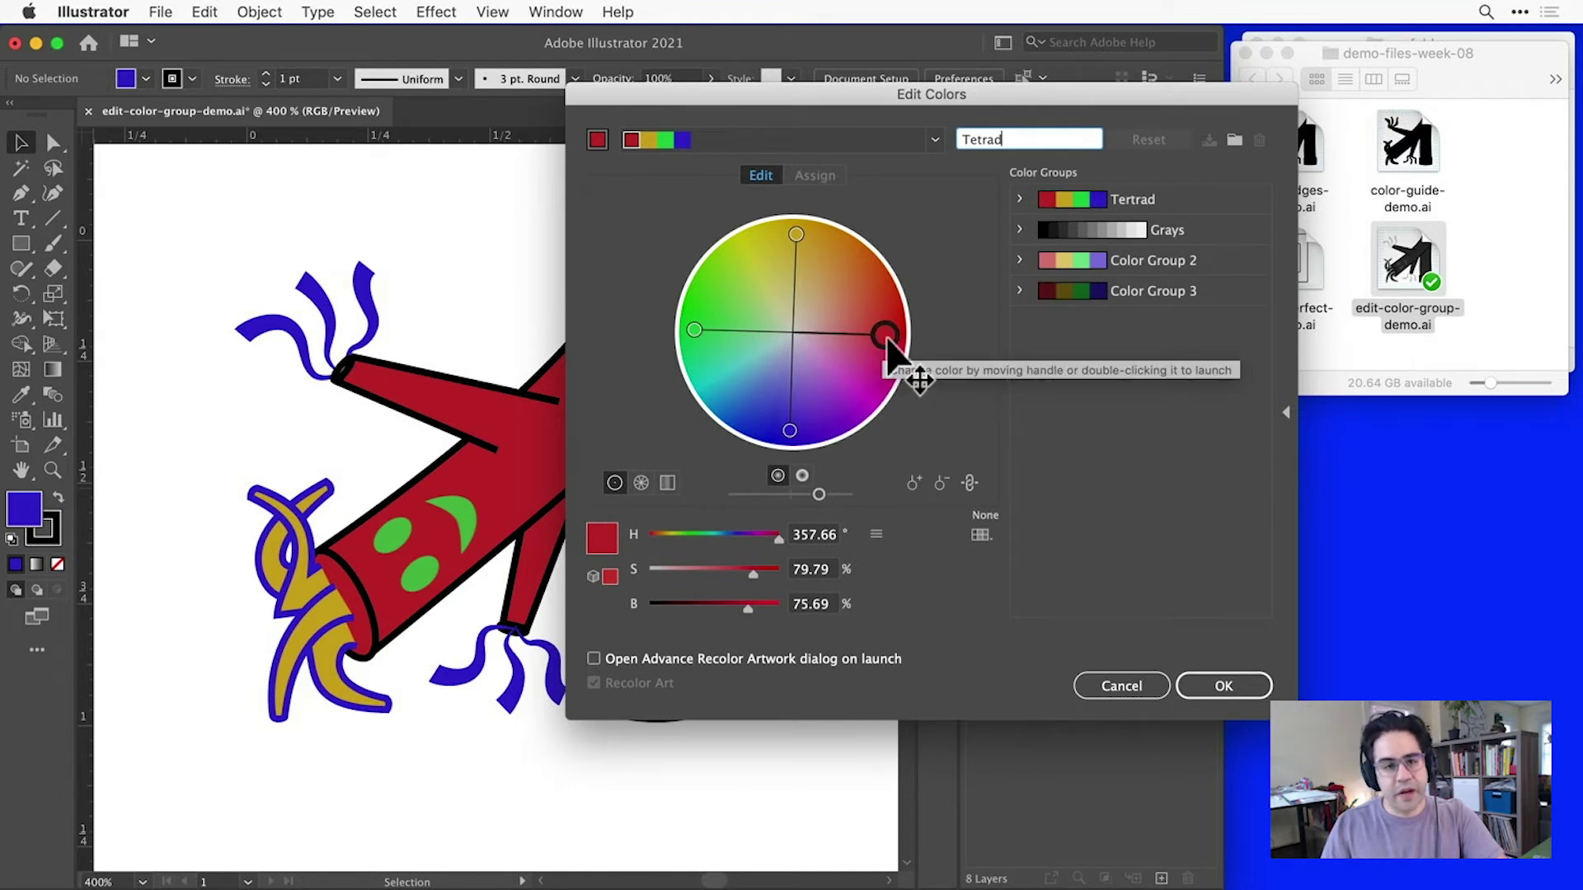
Rotate the tetrad to a green base colour: hue 76°, saturation 86%, brightness 85%
left_click_drag(885, 335, 861, 276)
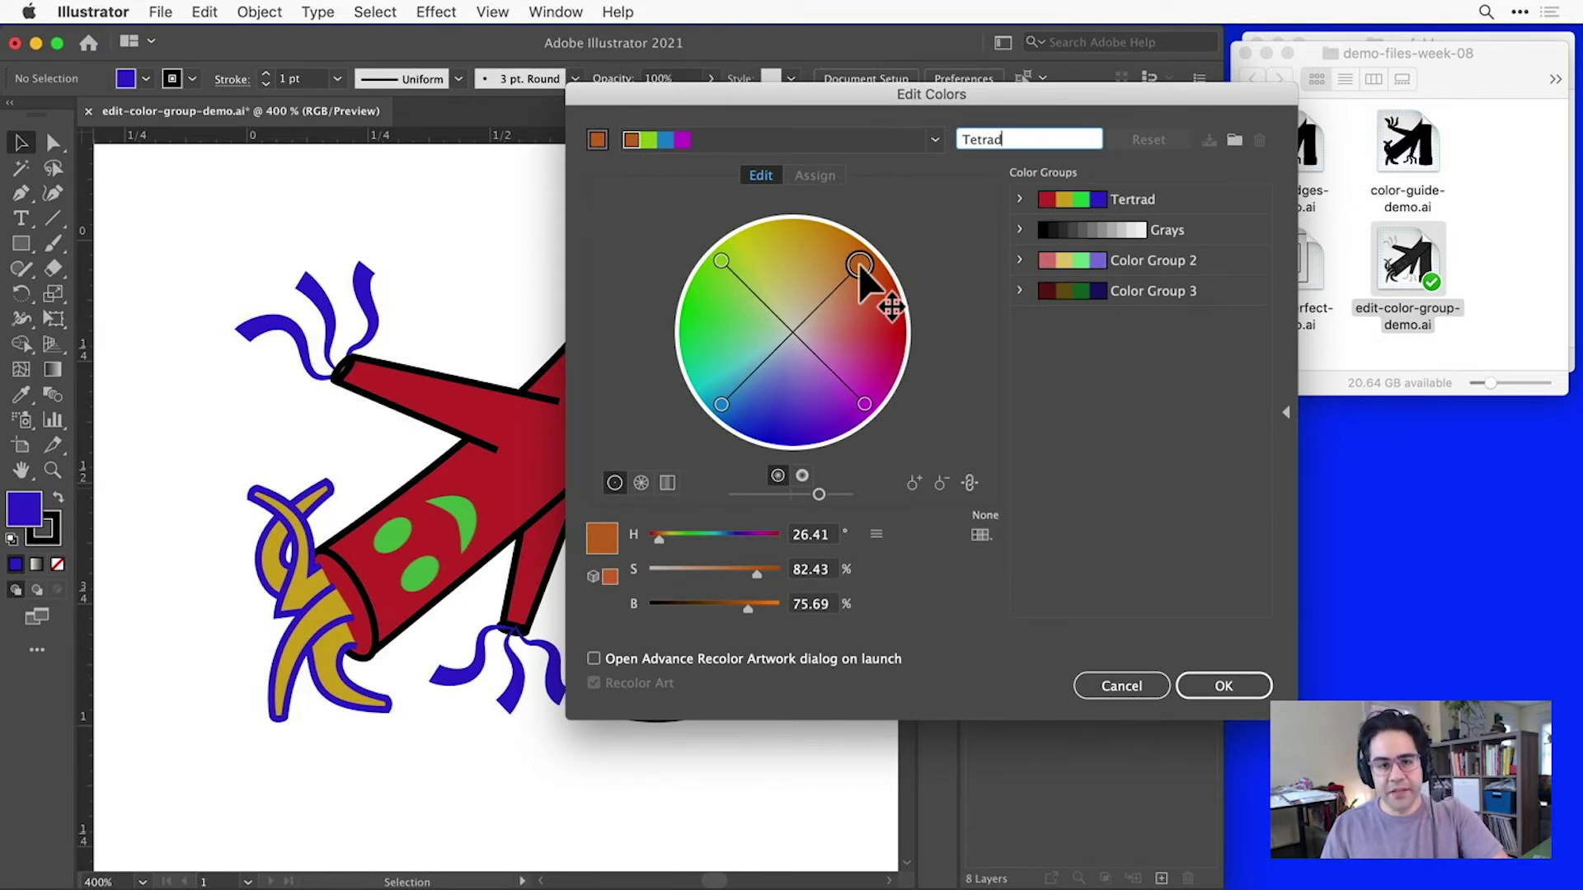
mouse_move(860, 268)
left_mouse_down()
mouse_move(814, 314)
mouse_move(870, 265)
left_mouse_up()
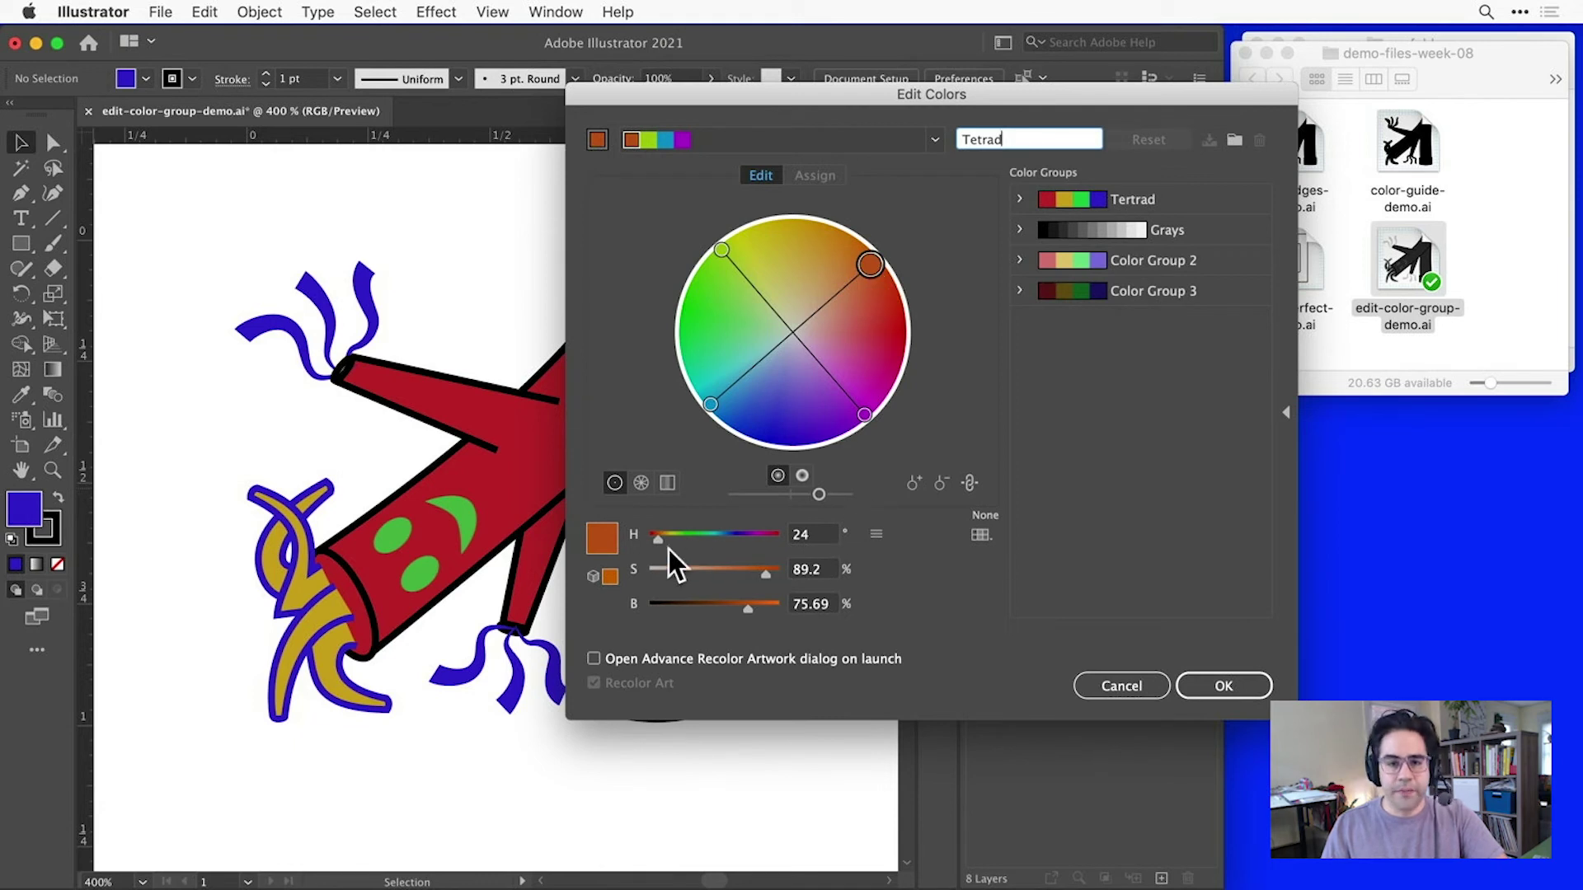
mouse_move(658, 543)
left_mouse_down()
mouse_move(724, 546)
mouse_move(677, 543)
left_mouse_up()
mouse_move(773, 573)
left_mouse_down()
mouse_move(675, 582)
mouse_move(761, 578)
mouse_move(727, 611)
mouse_move(696, 611)
mouse_move(759, 607)
left_mouse_up()
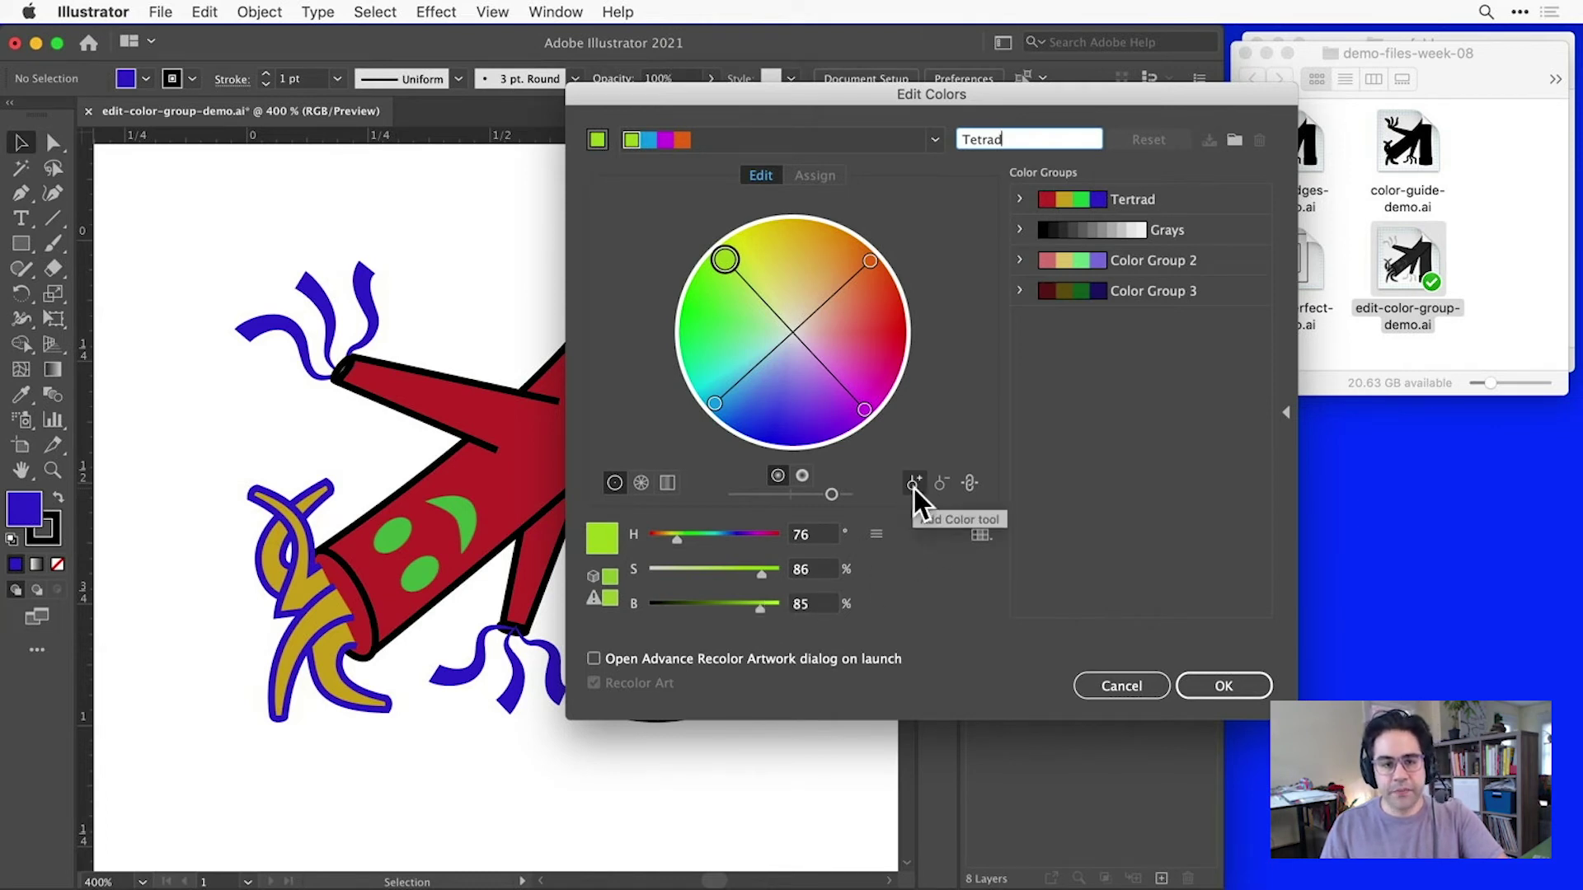
Unlink harmony colours and shift only the green to hue 124.65°, brightness 60%
left_click(968, 485)
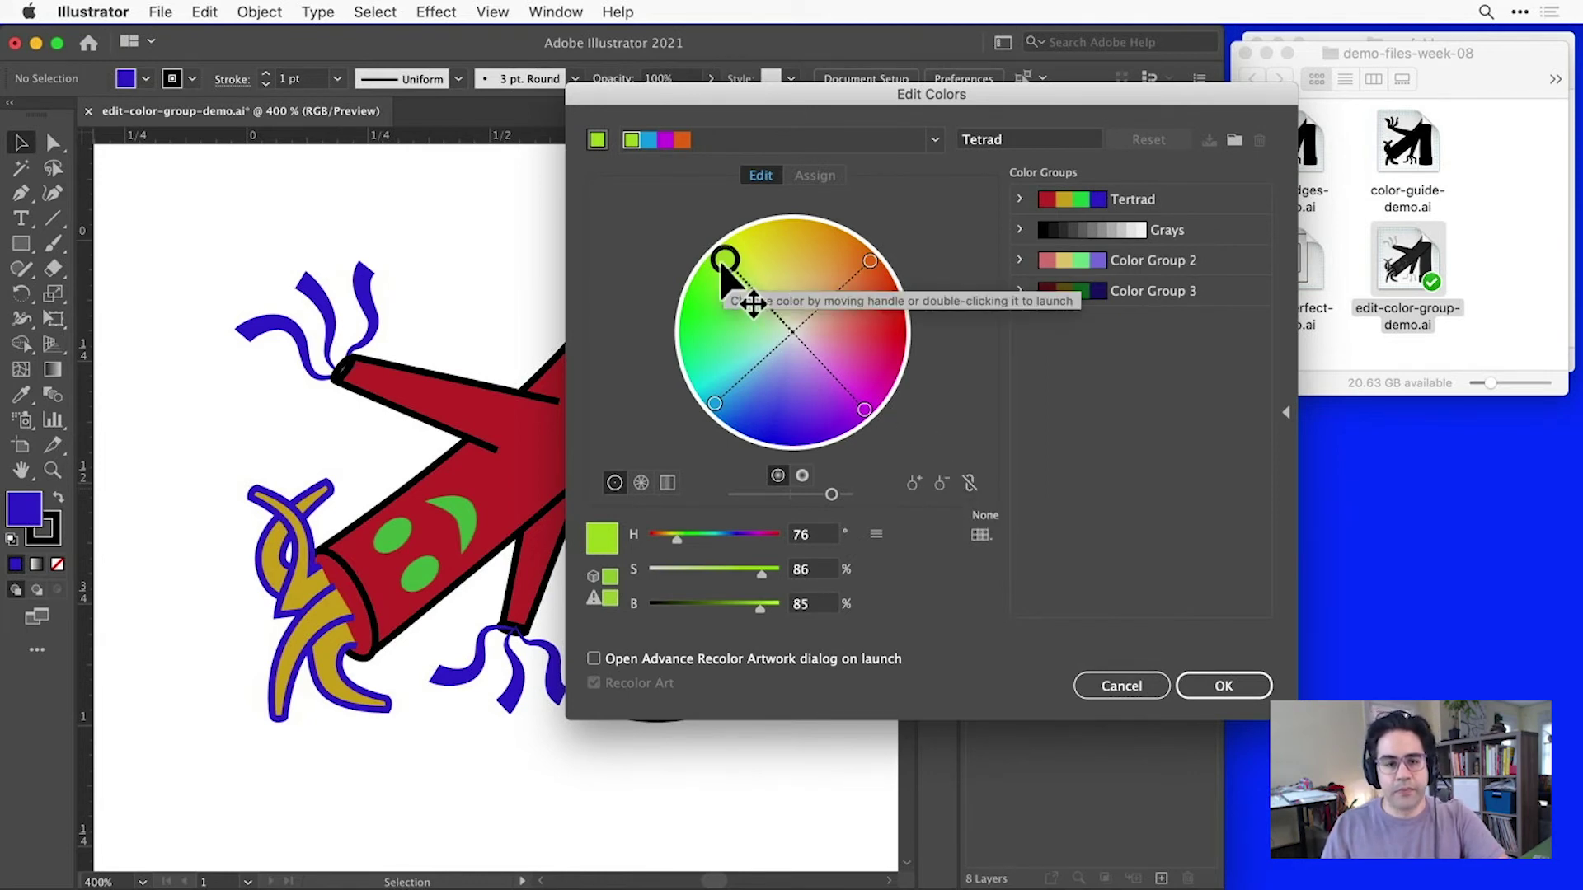
mouse_move(725, 264)
left_mouse_down()
mouse_move(732, 320)
mouse_move(701, 319)
left_mouse_up()
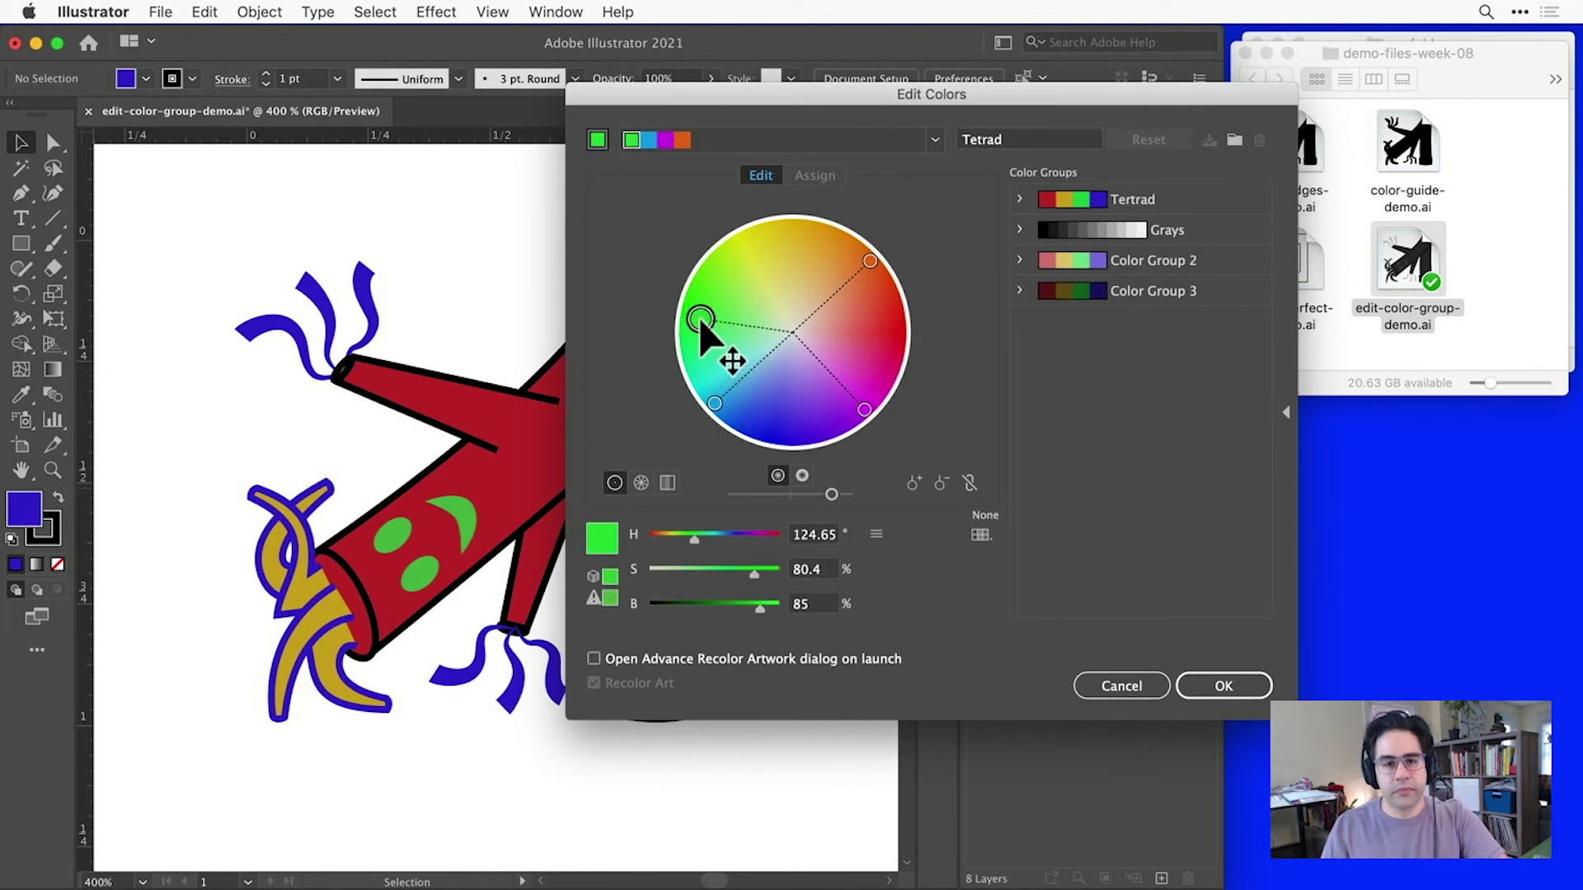
left_click_drag(761, 611, 724, 610)
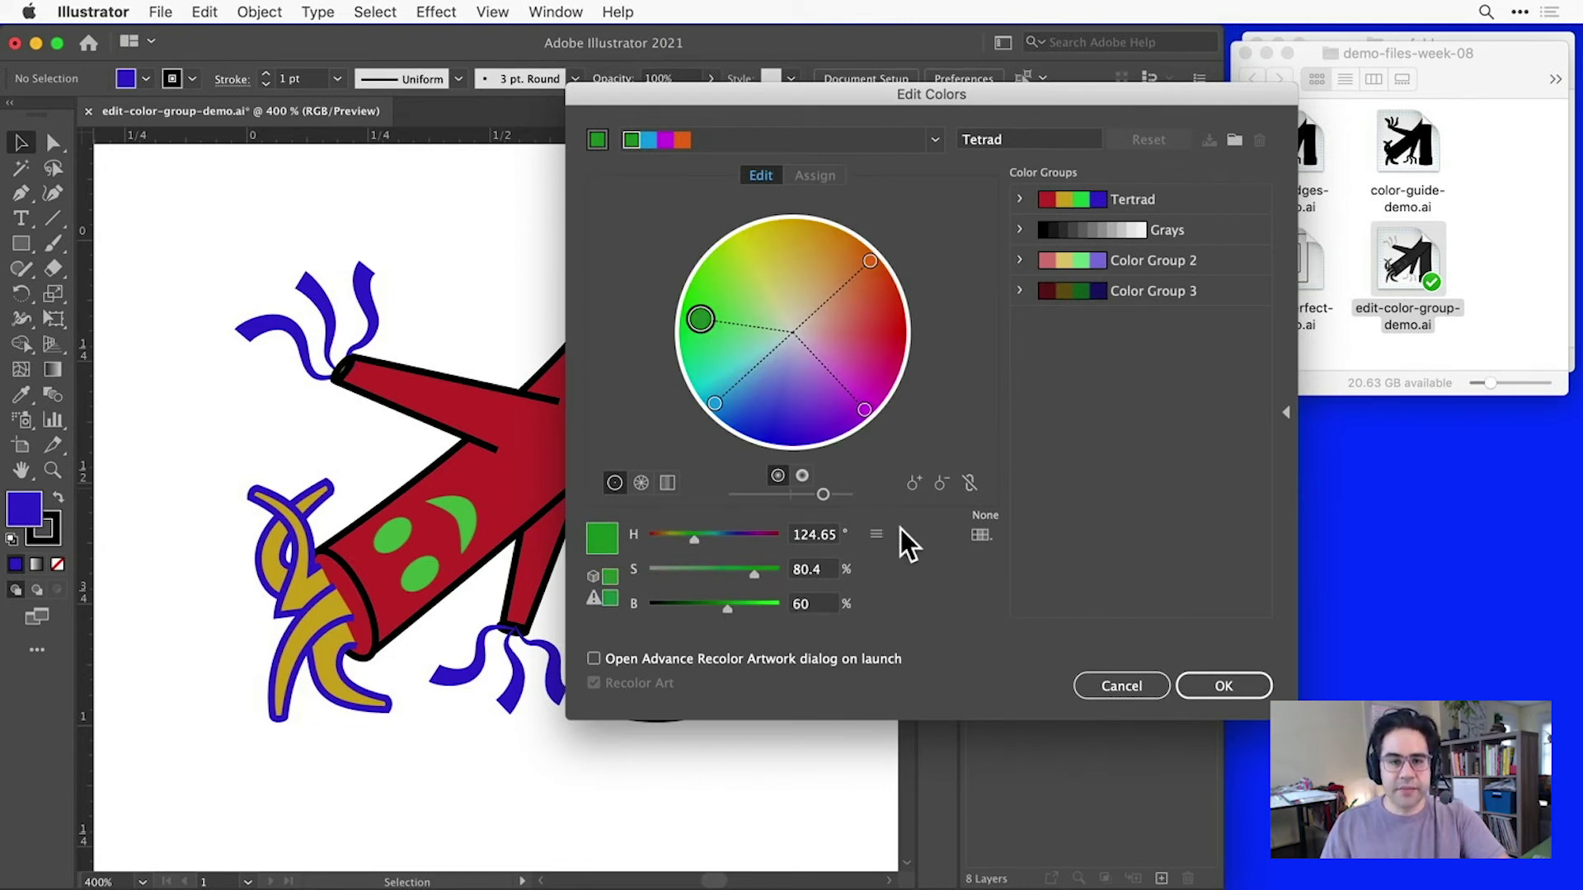
Save the colours as new group 'Tetrad 2', then compare Tertrad, Grays and Color Group 2
left_click(1042, 138)
type("2")
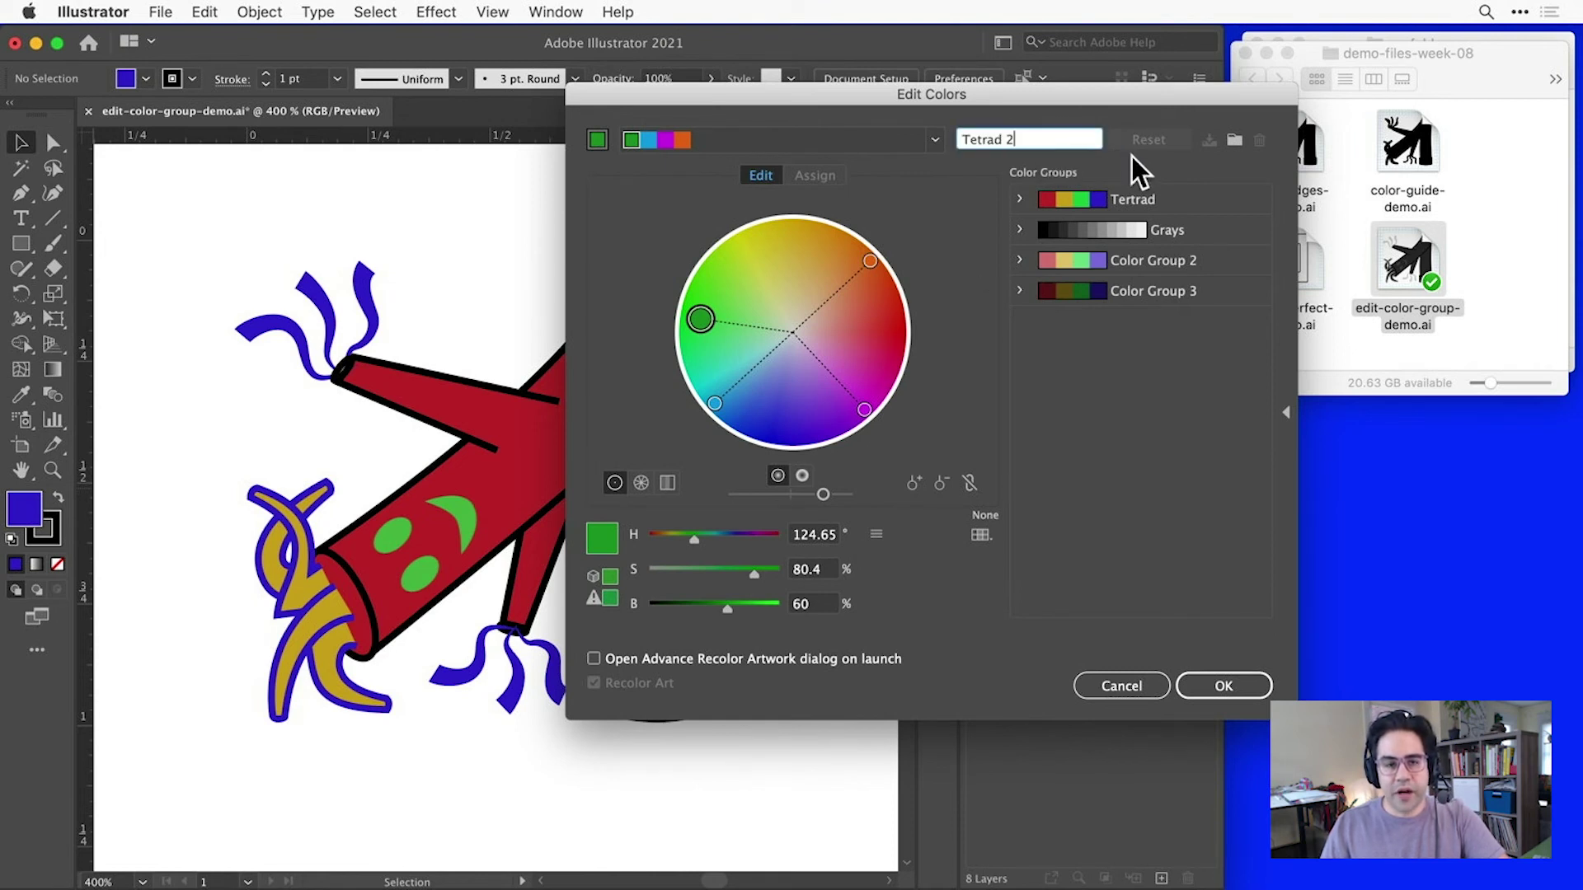
left_click(1234, 141)
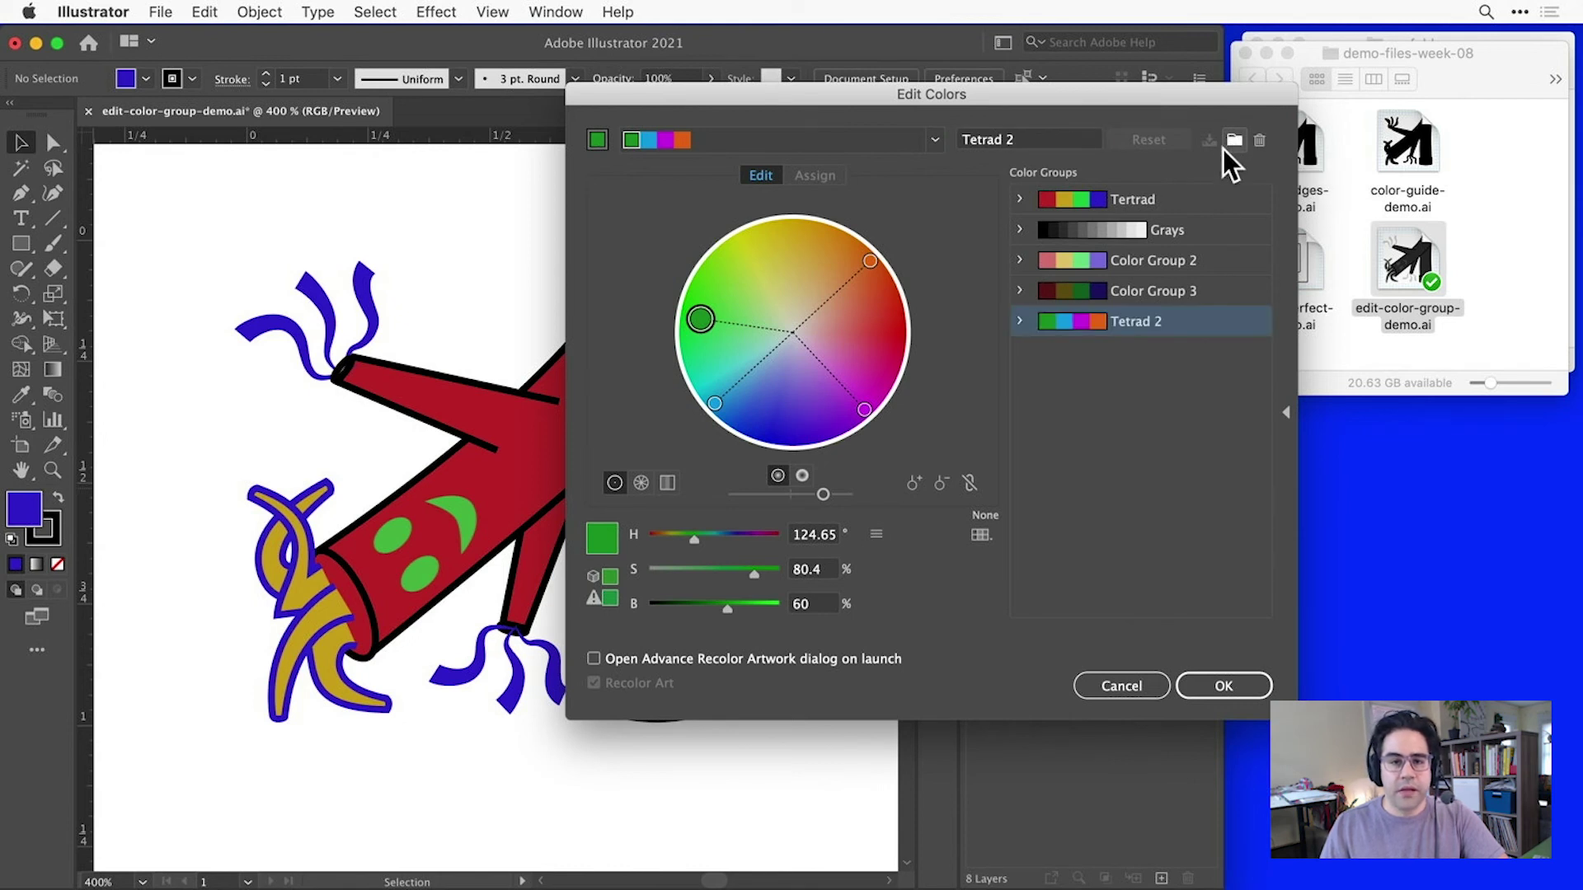
left_click(1168, 202)
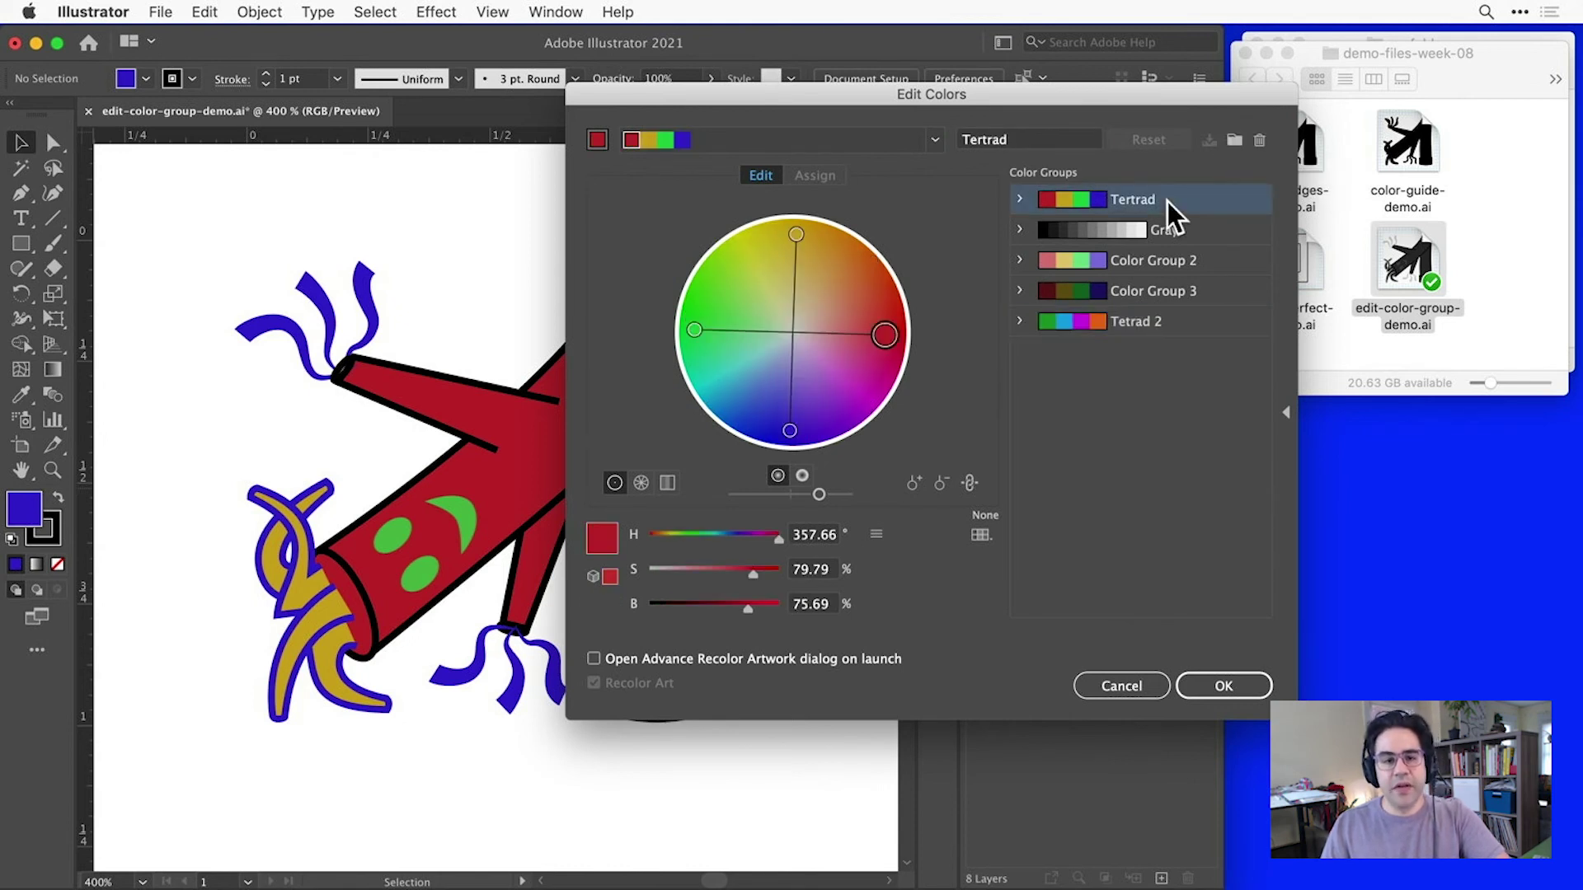
left_click(1191, 227)
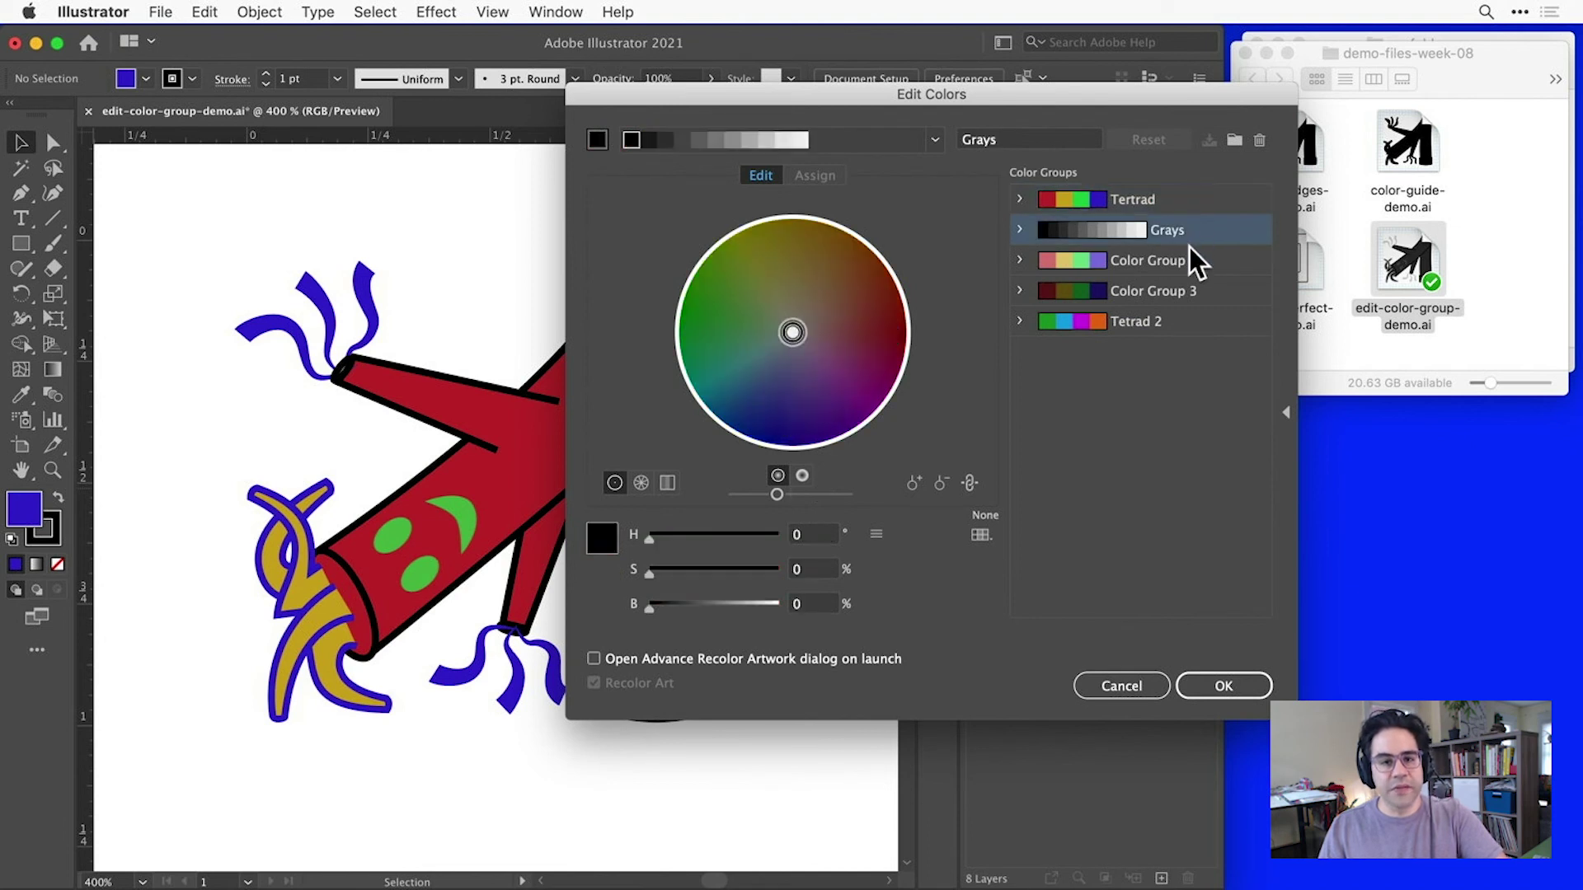
left_click(1188, 258)
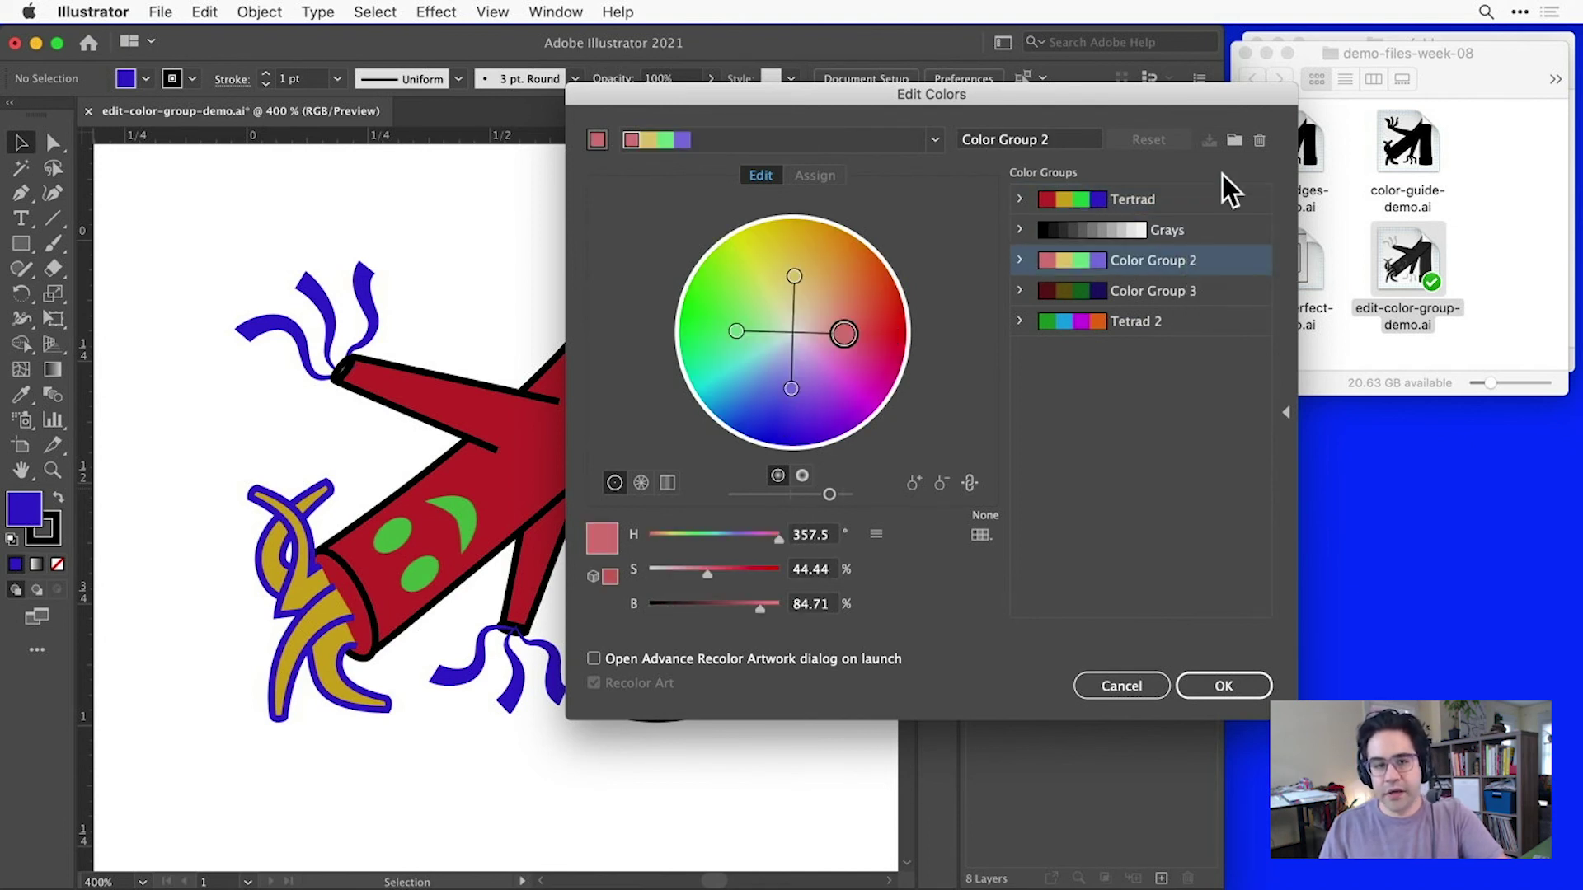
left_click_drag(844, 334, 876, 334)
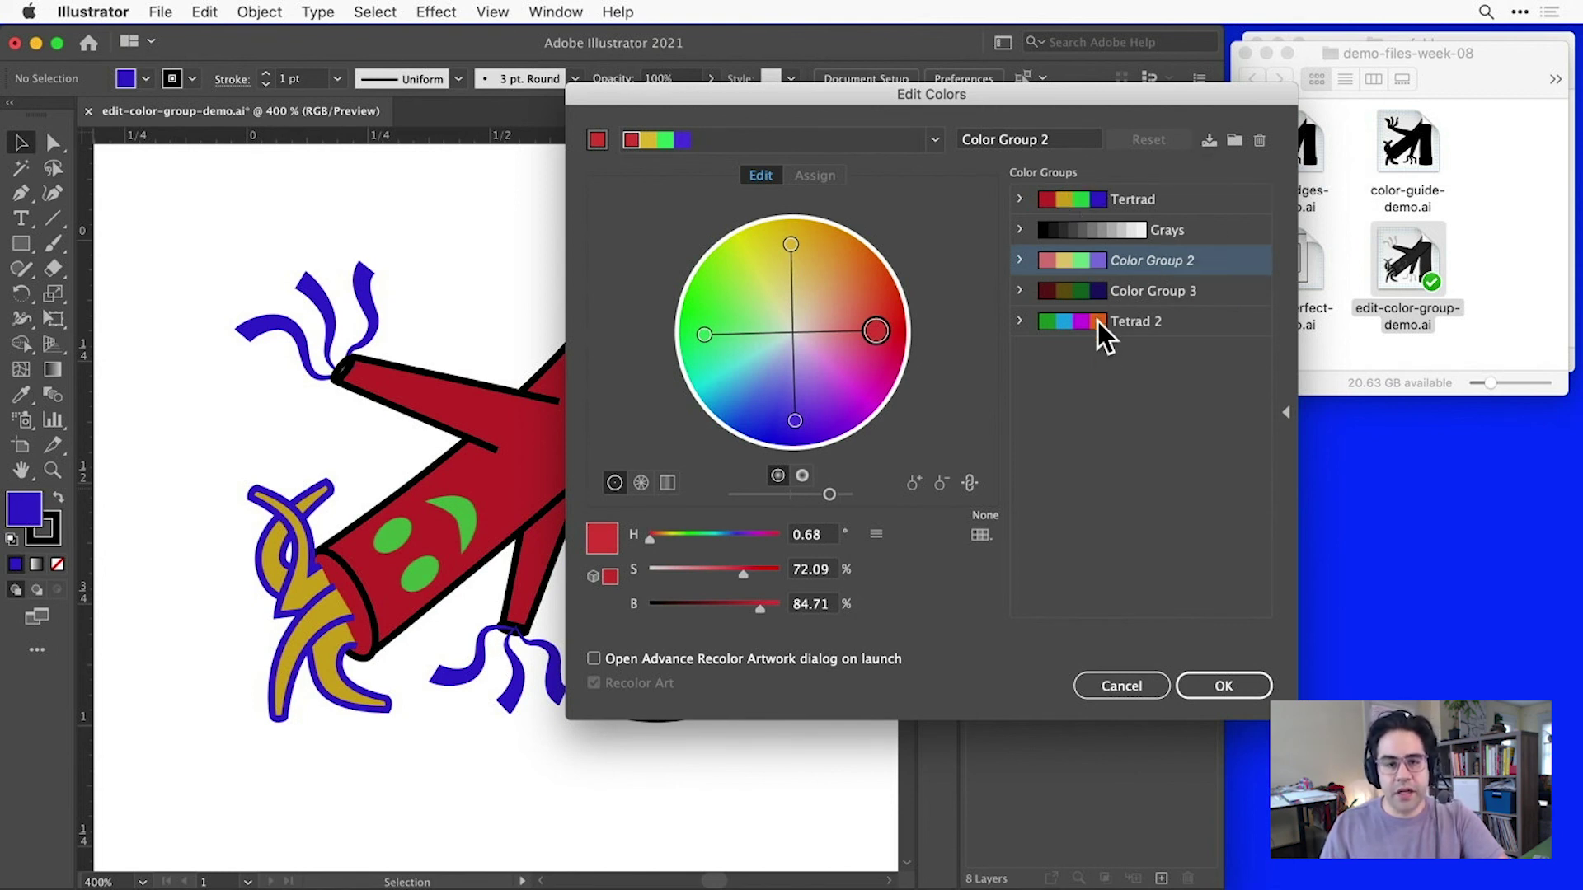
Confirm the Edit Colors changes with OK so Tetrad 2 joins the swatches
left_click(1181, 685)
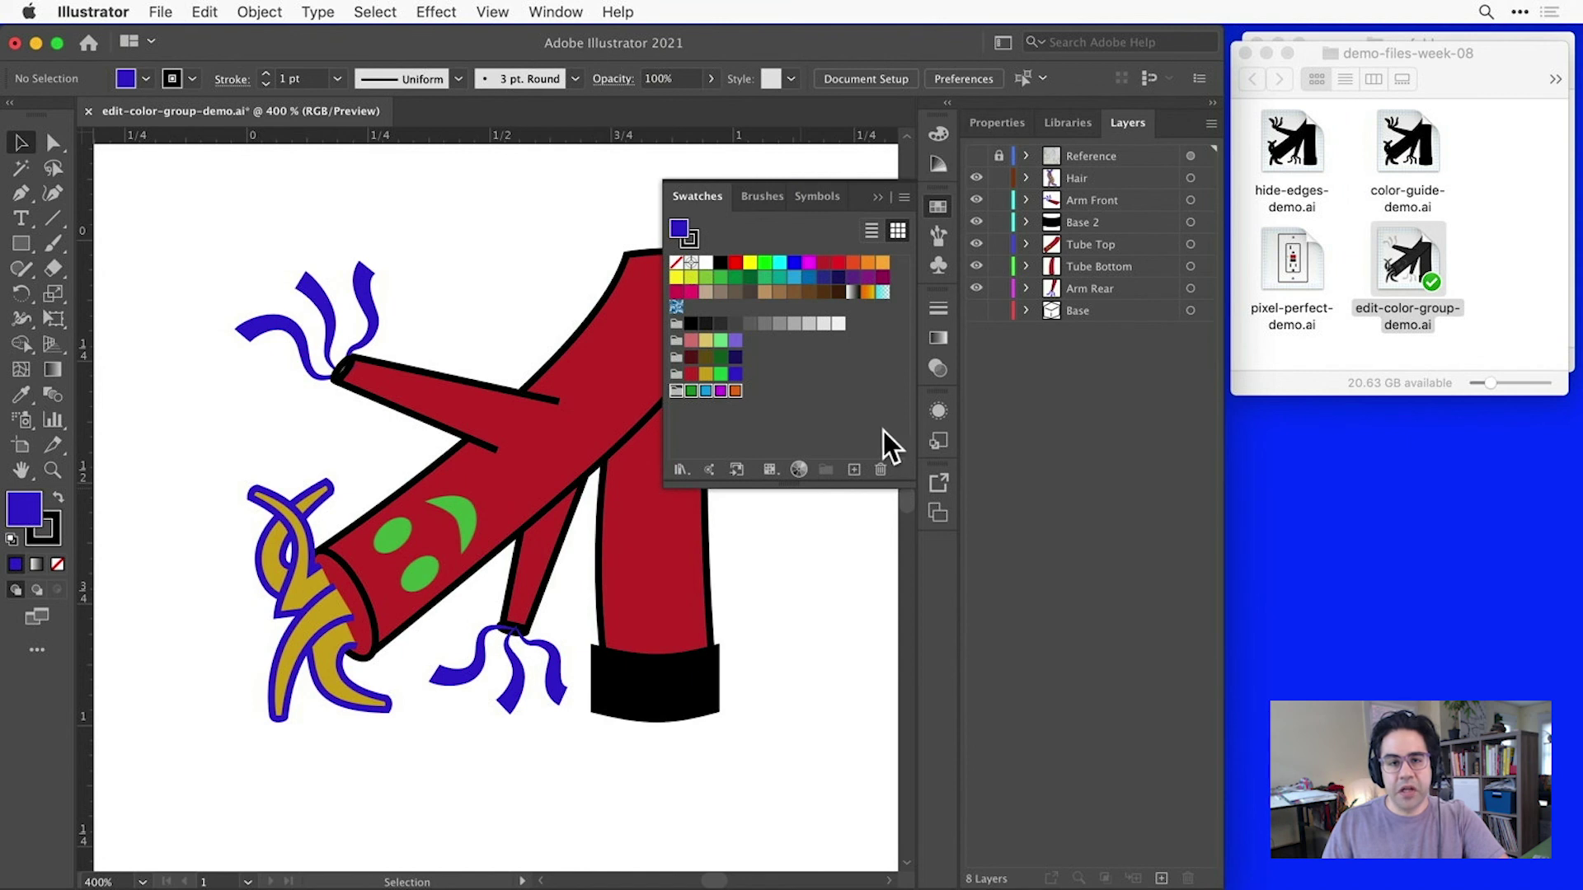